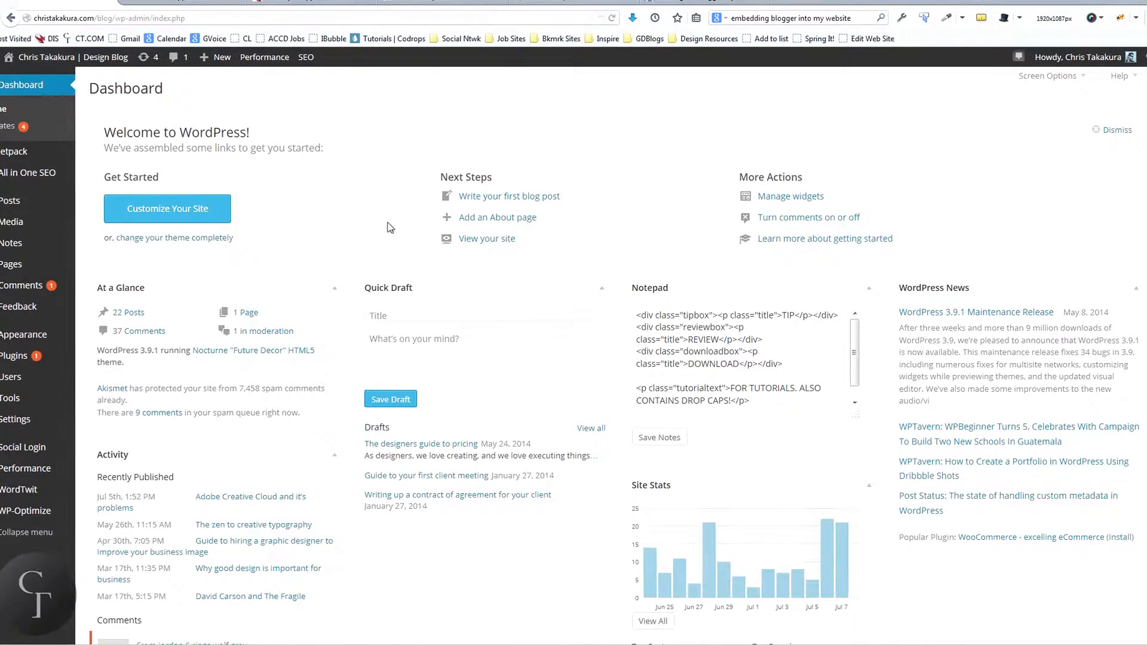
Open the All in One SEO general settings and look over the general, home page, keyword and title options.
{"action": "mouse_move", "coordinate": [5, 173]}
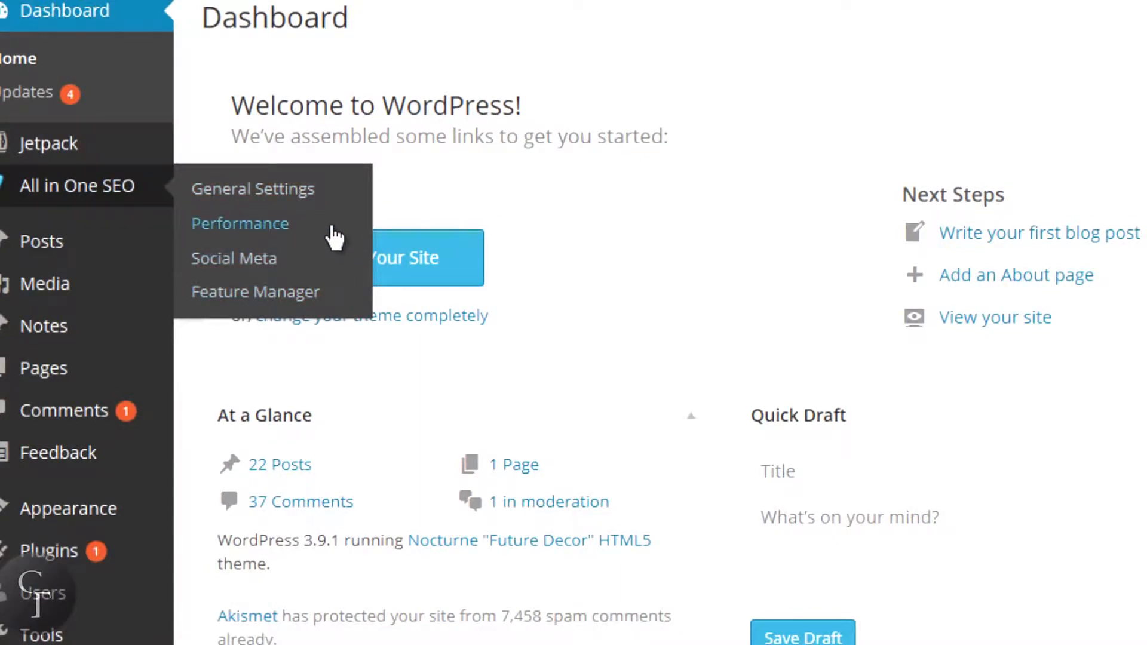
{"action": "left_click", "coordinate": [260, 192]}
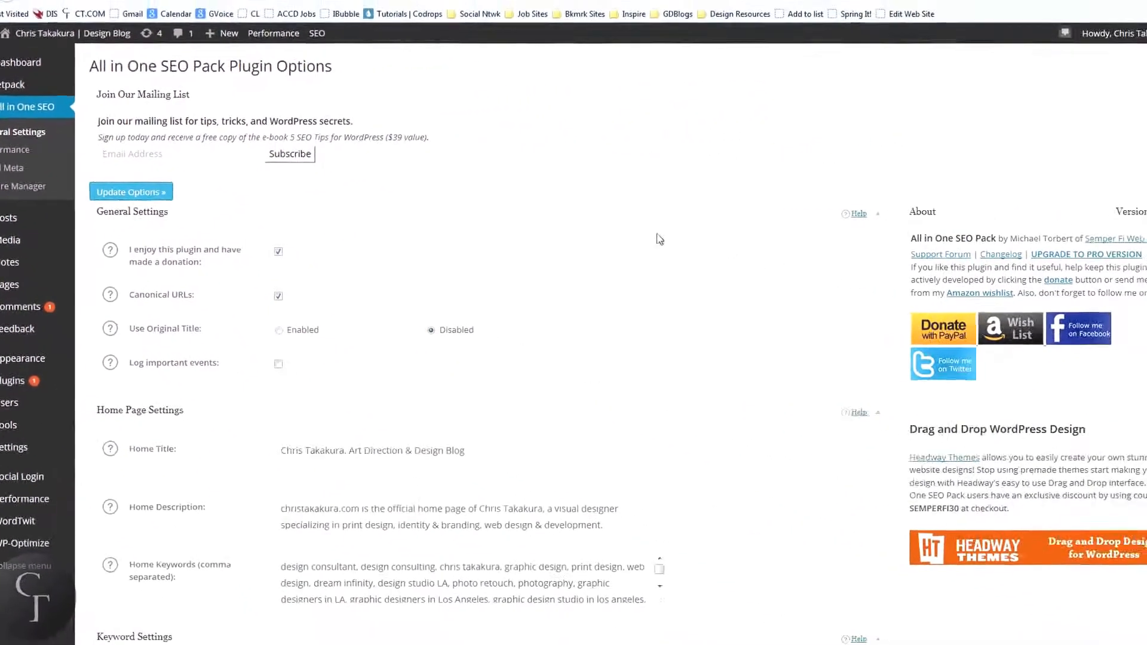
{"action": "scroll", "coordinate": [621, 252], "scroll_direction": "down", "scroll_amount": 3}
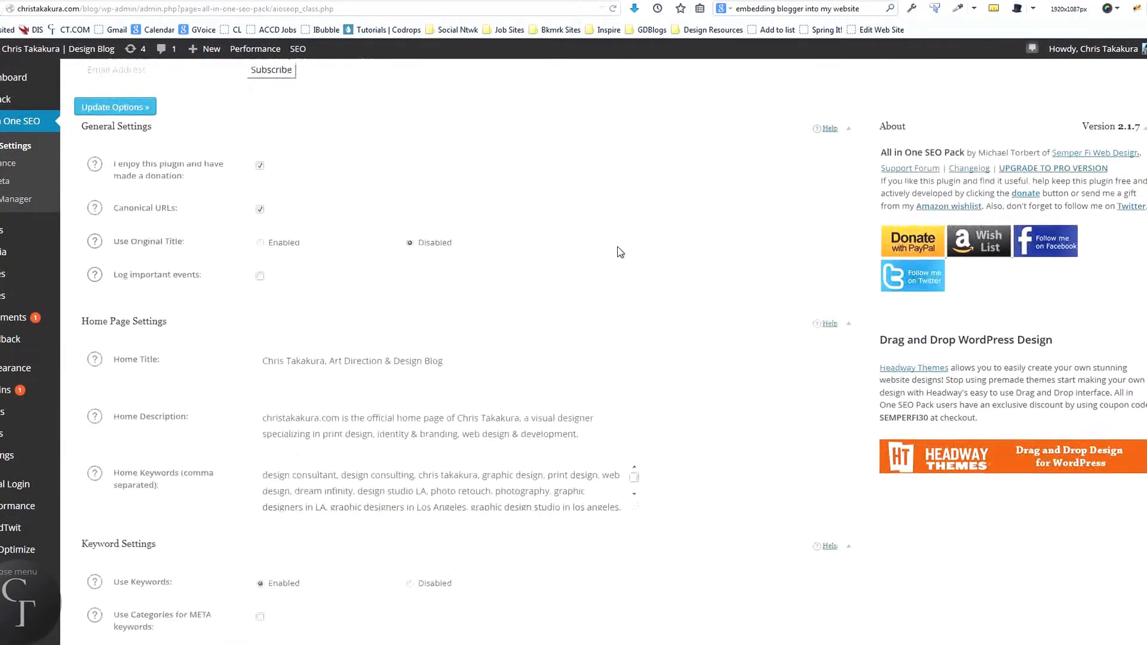
{"action": "scroll", "coordinate": [620, 252], "scroll_direction": "up", "scroll_amount": 3}
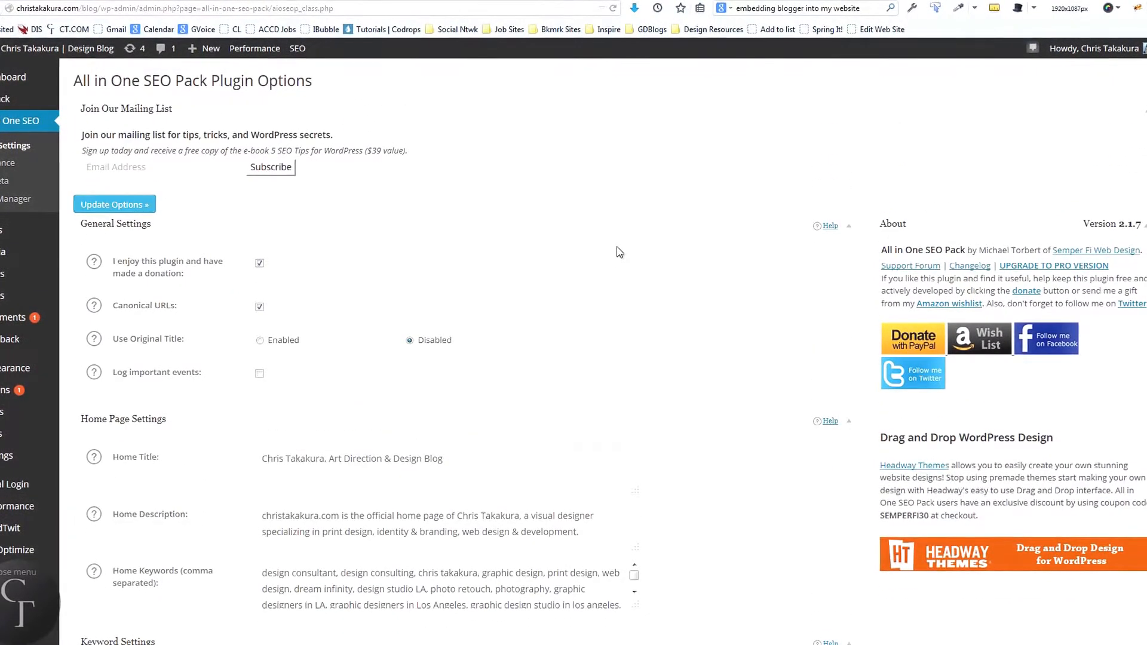
{"action": "scroll", "coordinate": [620, 252], "scroll_direction": "down", "scroll_amount": 6}
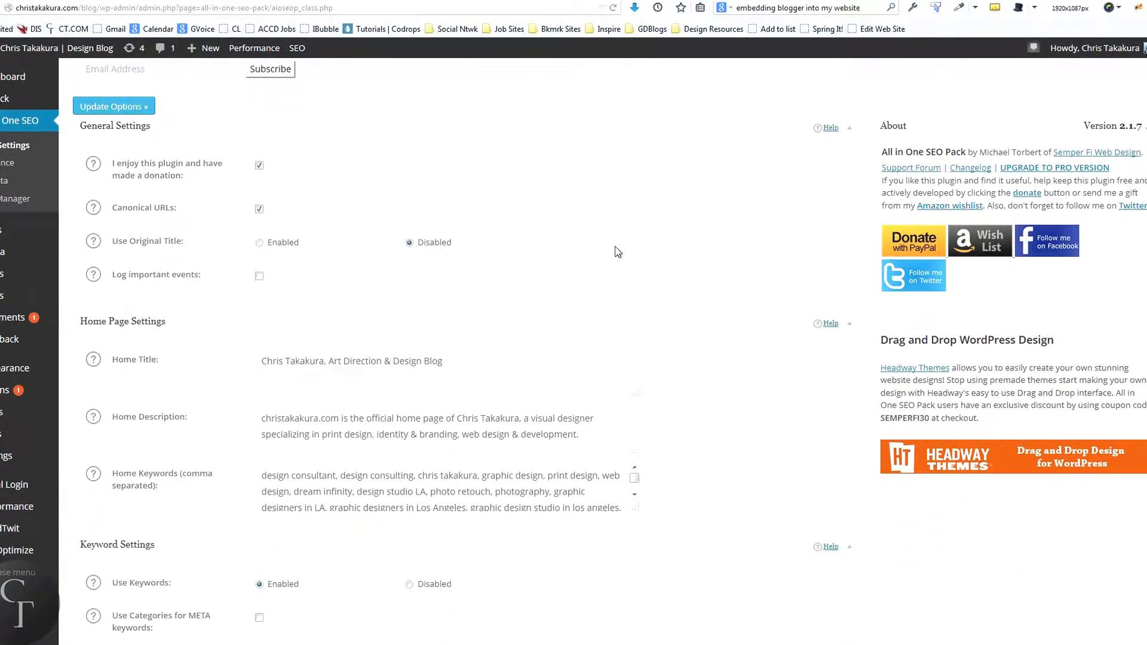
{"action": "scroll", "coordinate": [617, 252], "scroll_direction": "up", "scroll_amount": 3}
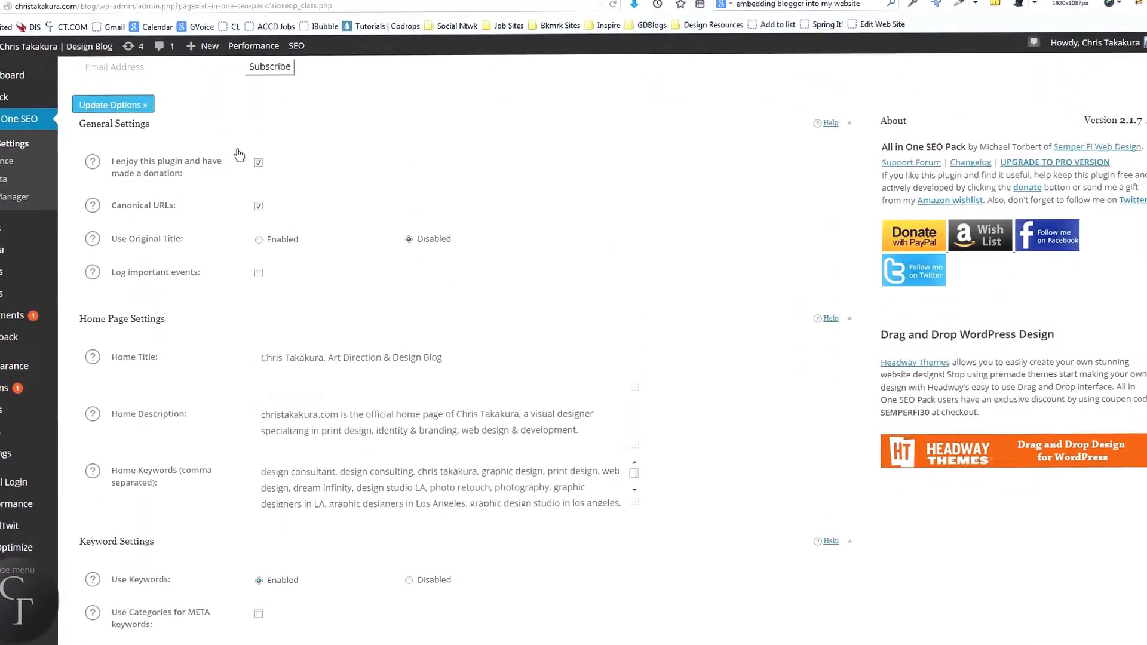
{"action": "scroll", "coordinate": [434, 278], "scroll_direction": "down", "scroll_amount": 4}
{"action": "scroll", "coordinate": [434, 275], "scroll_direction": "down", "scroll_amount": 8}
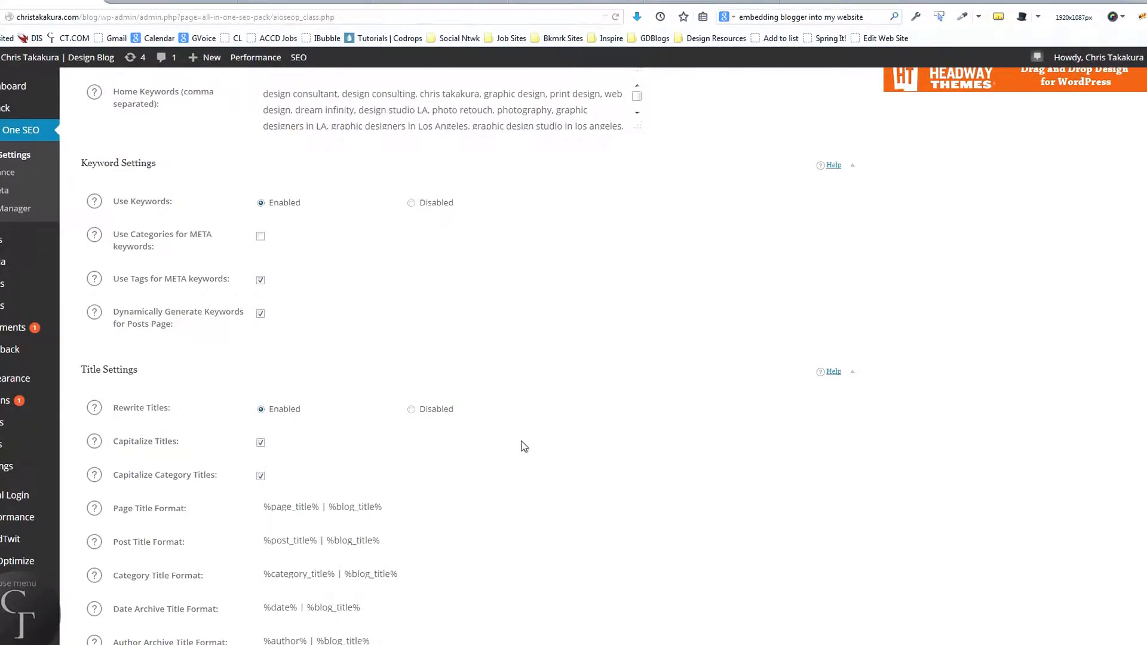
{"action": "scroll", "coordinate": [524, 447], "scroll_direction": "up", "scroll_amount": 5}
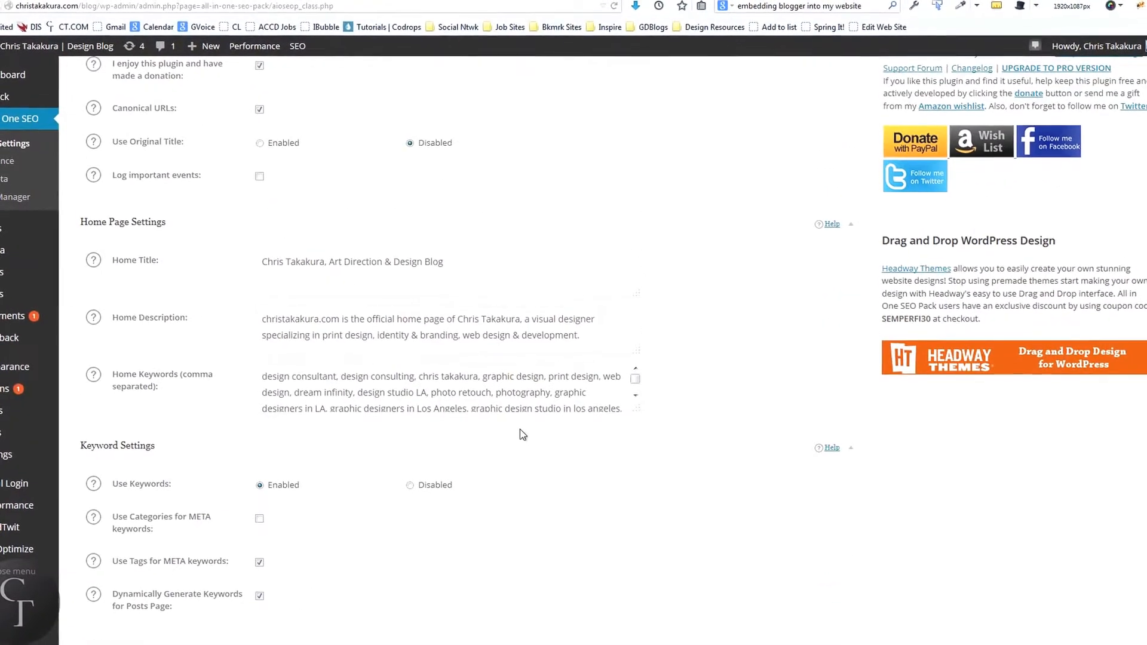
Highlight the Home Title text in the Home Page Settings to examine how the title is worded.
{"action": "left_click", "coordinate": [454, 262]}
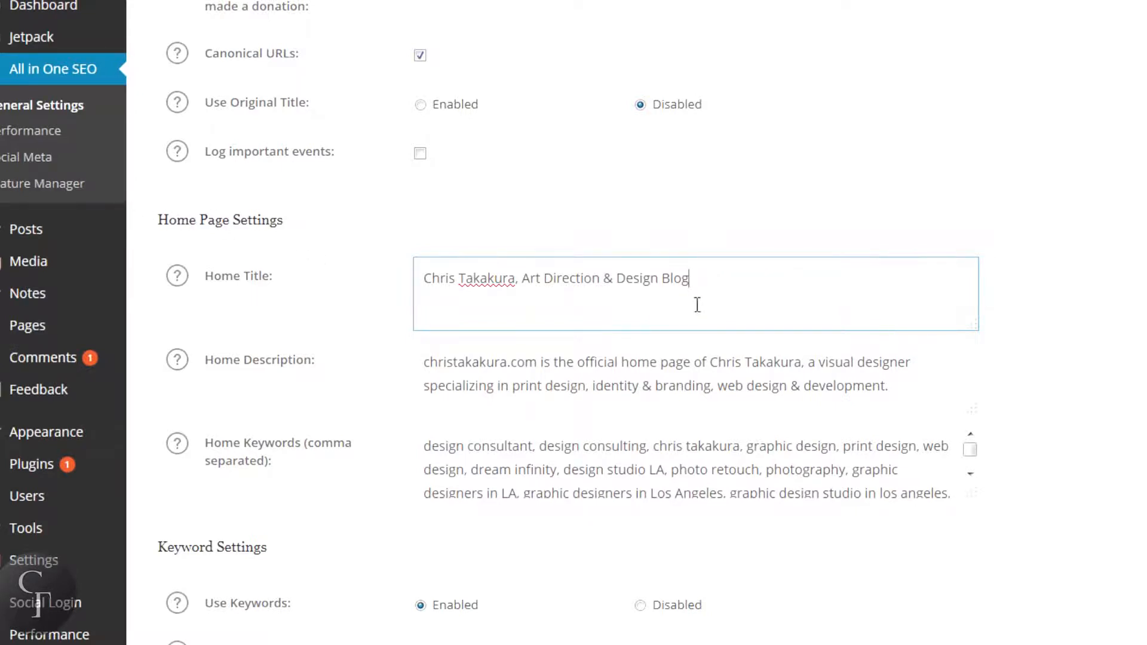
{"action": "left_click_drag", "start_coordinate": [710, 272], "coordinate": [371, 277]}
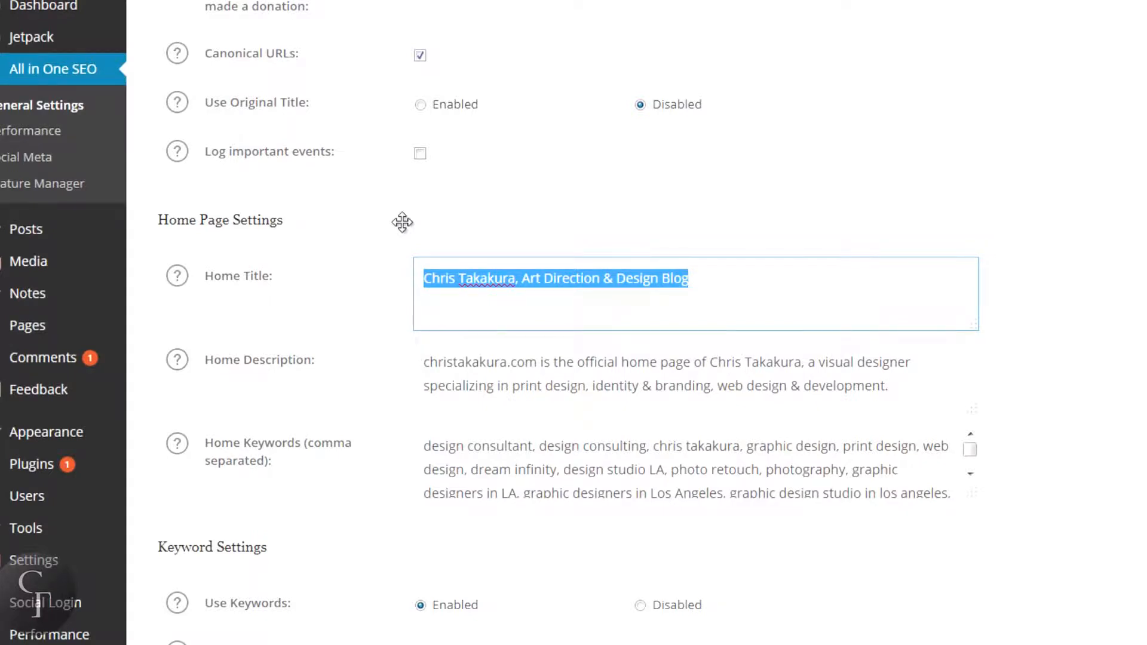
{"action": "left_click", "coordinate": [739, 270]}
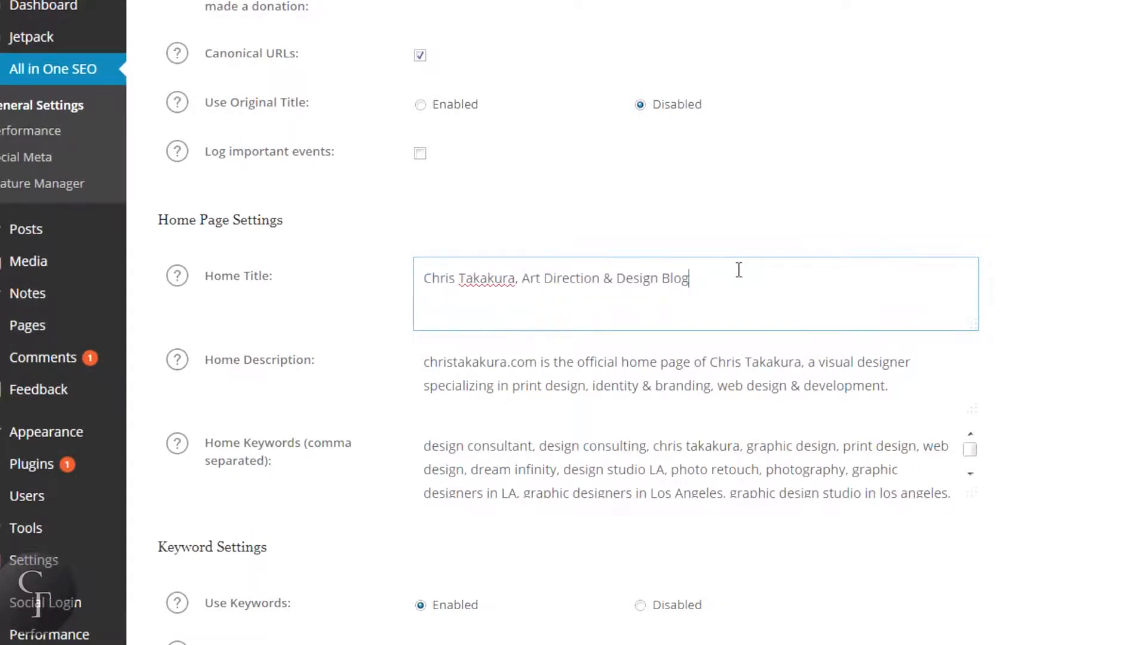
{"action": "left_click_drag", "start_coordinate": [731, 275], "coordinate": [415, 281]}
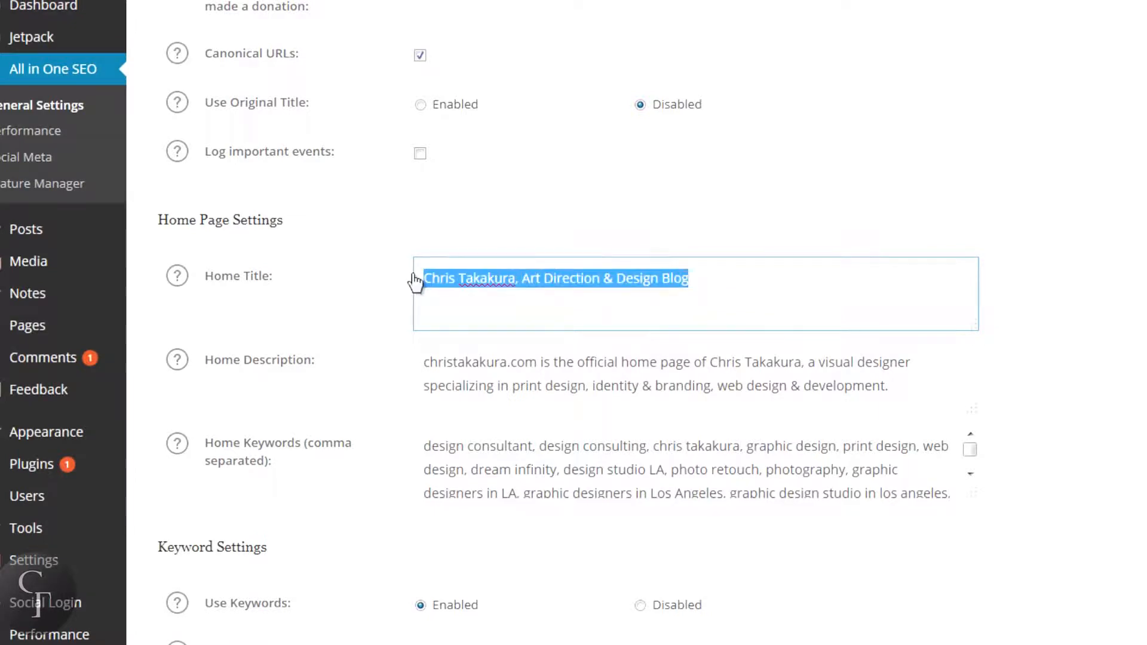
{"action": "left_click", "coordinate": [741, 283]}
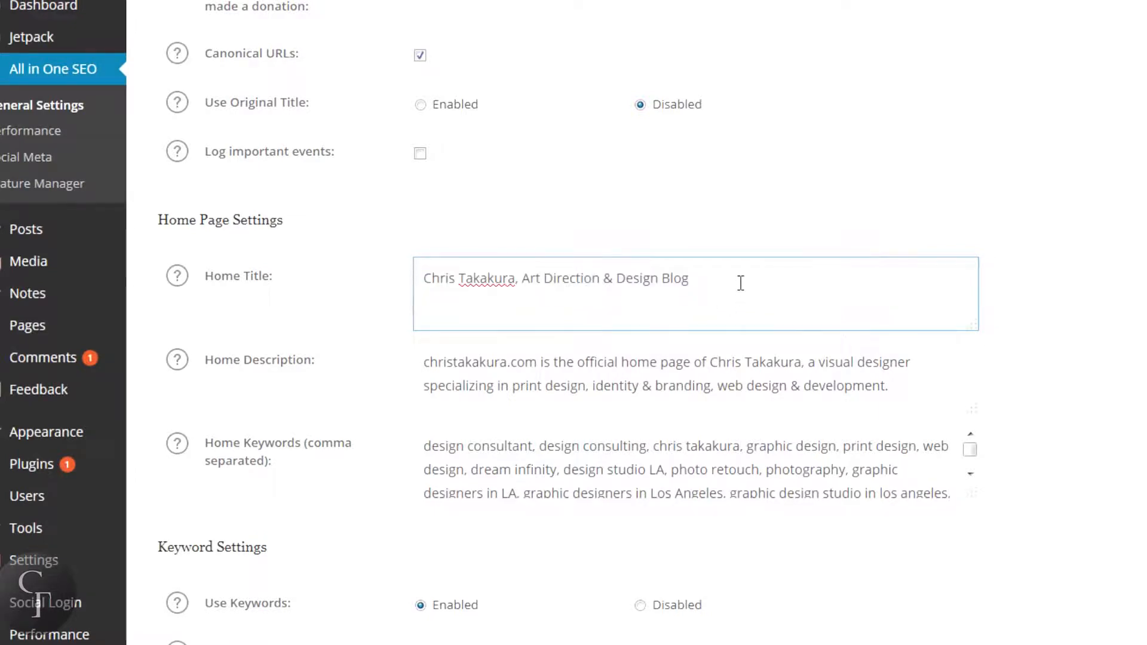
{"action": "left_click_drag", "start_coordinate": [740, 282], "coordinate": [412, 273]}
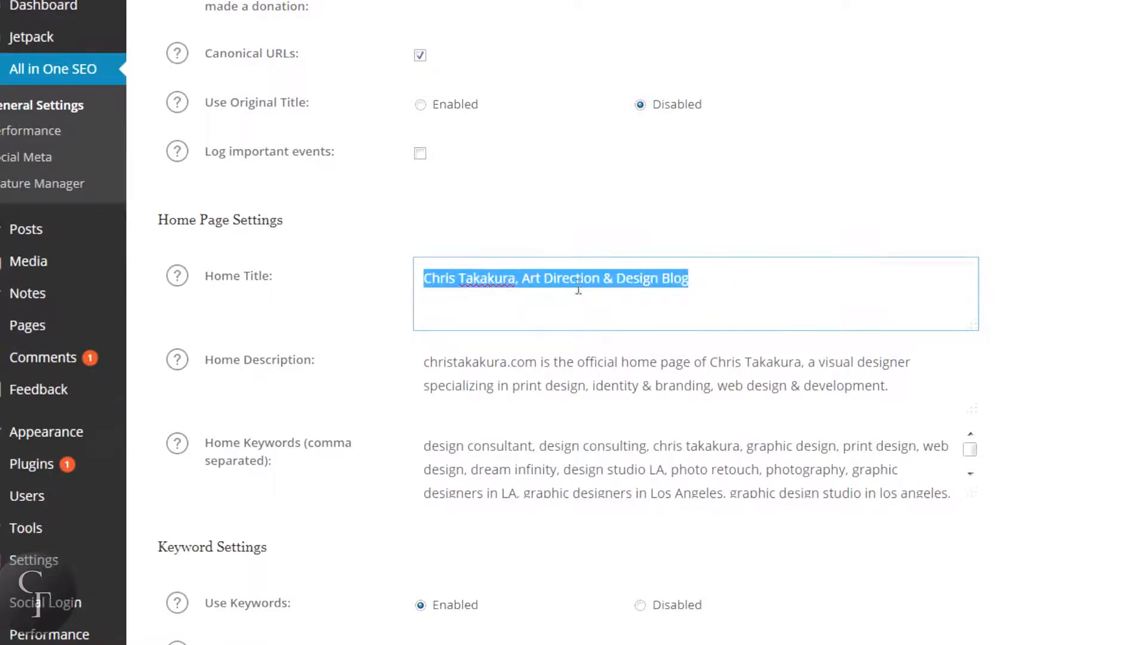
{"action": "left_click_drag", "start_coordinate": [748, 283], "coordinate": [413, 276]}
{"action": "left_click", "coordinate": [720, 271]}
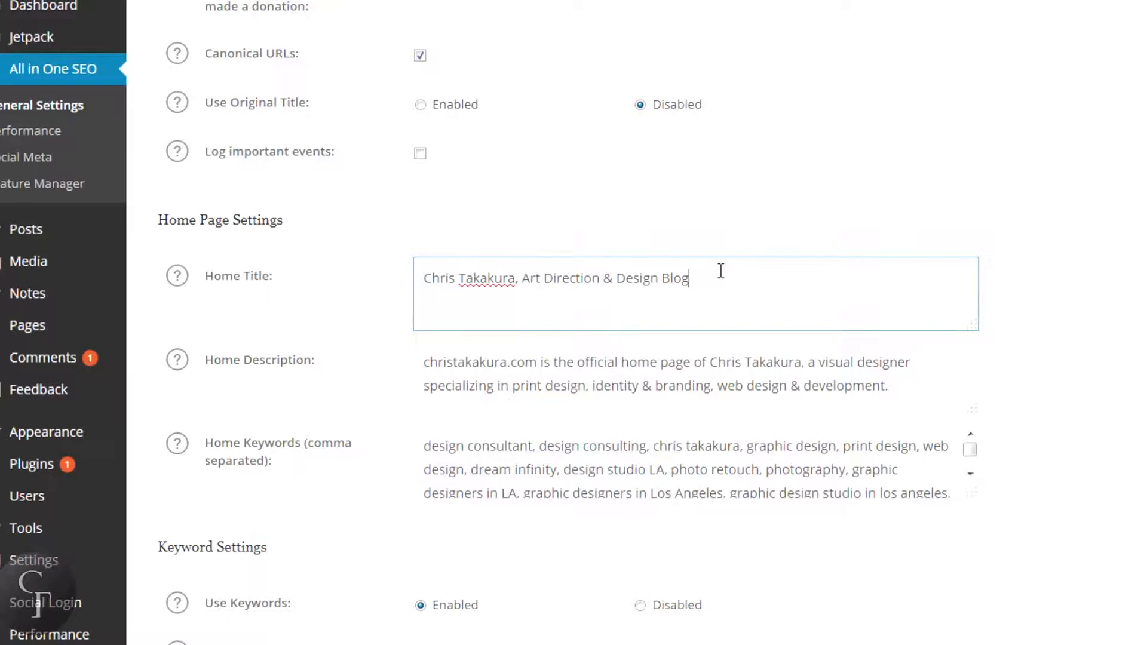
{"action": "left_click_drag", "start_coordinate": [698, 274], "coordinate": [393, 273]}
{"action": "left_click", "coordinate": [792, 282]}
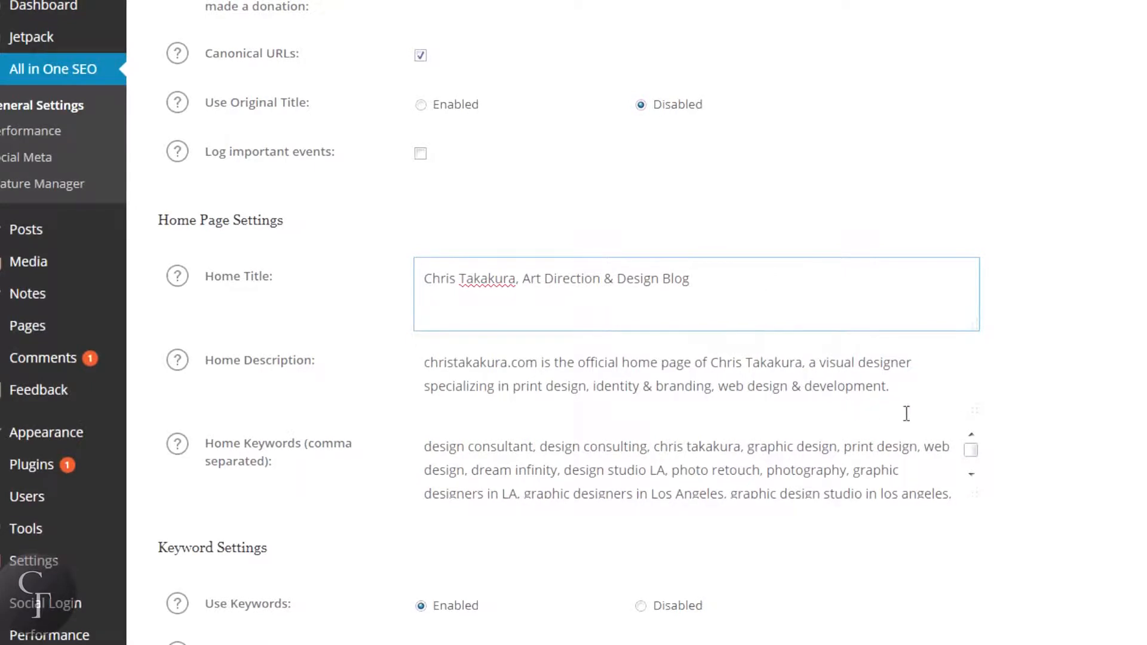
Examine the Home Description text and show the help note for that setting.
{"action": "left_click", "coordinate": [919, 389]}
{"action": "left_click_drag", "start_coordinate": [919, 389], "coordinate": [414, 381]}
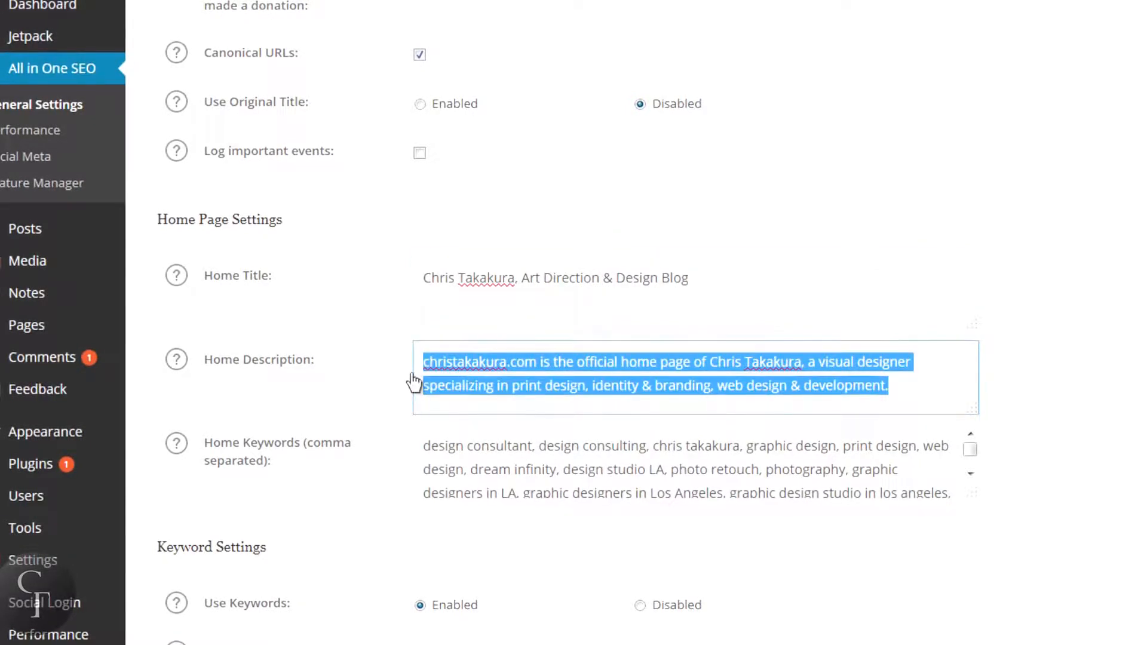
{"action": "left_click", "coordinate": [422, 362]}
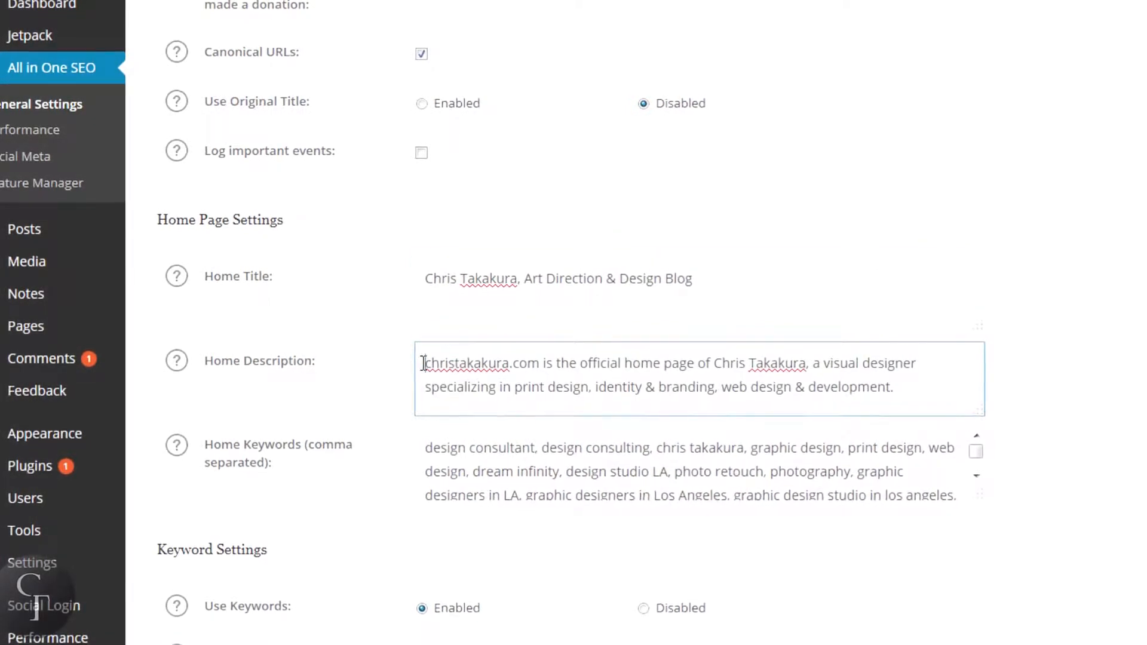
{"action": "left_click", "coordinate": [177, 366]}
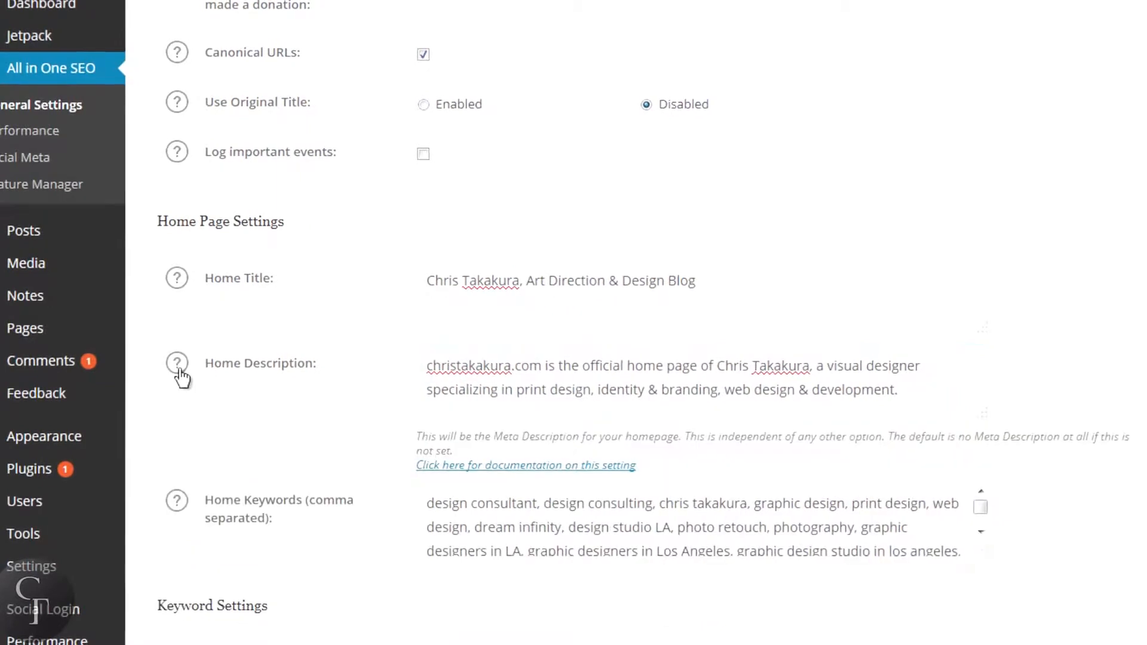
{"action": "left_click", "coordinate": [493, 370]}
{"action": "left_click", "coordinate": [894, 389]}
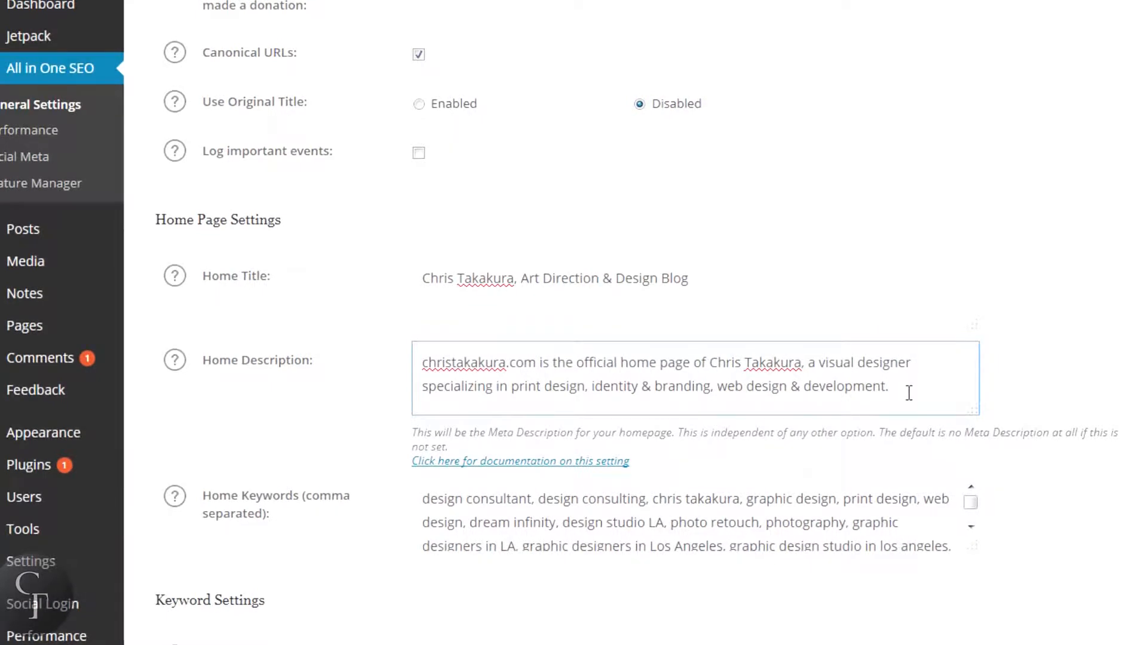
{"action": "left_click_drag", "start_coordinate": [910, 392], "coordinate": [450, 363]}
{"action": "left_click", "coordinate": [425, 366]}
{"action": "left_click", "coordinate": [945, 396]}
{"action": "left_click", "coordinate": [425, 362]}
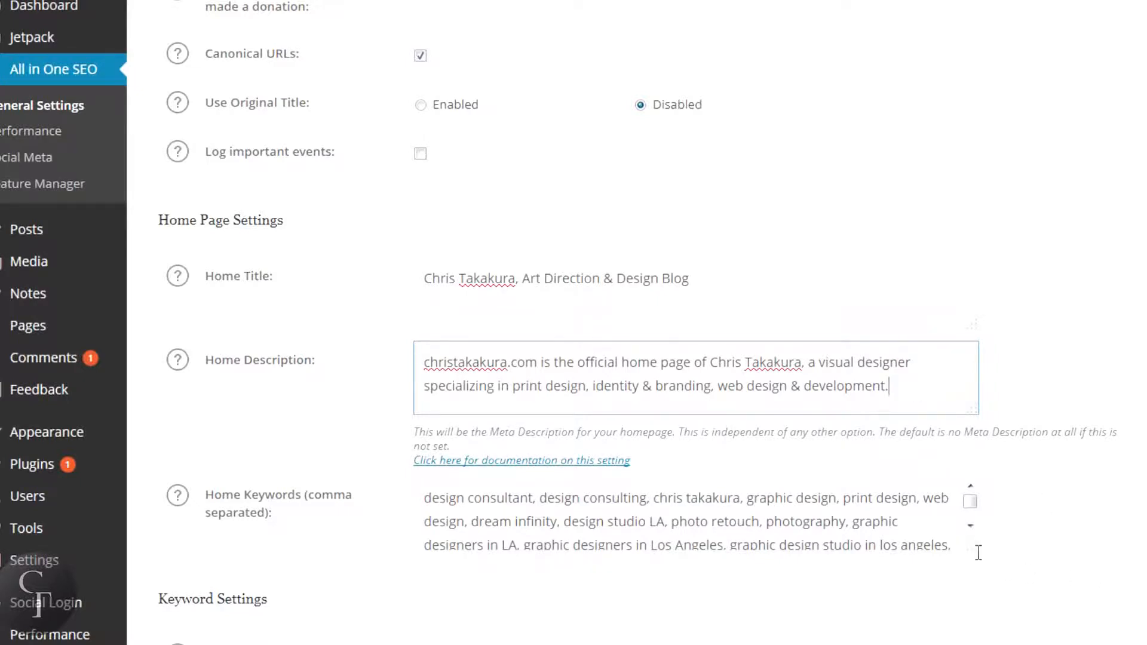
Enlarge the Home Keywords box and read through its comma-separated keywords.
{"action": "left_click_drag", "start_coordinate": [974, 547], "coordinate": [981, 614]}
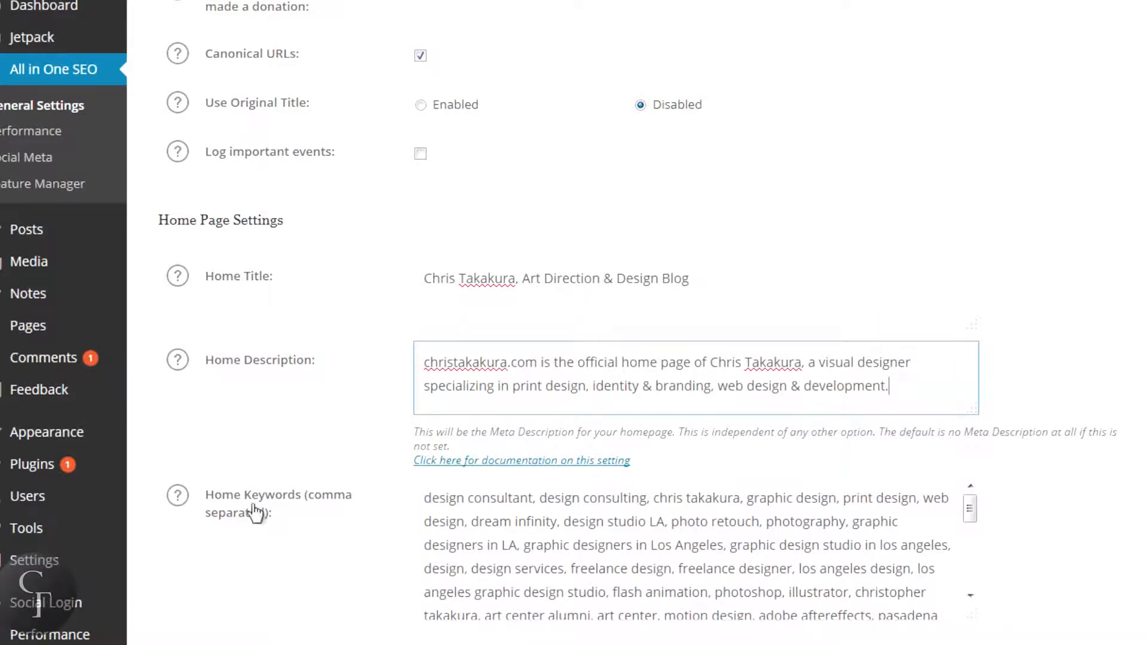
{"action": "left_click", "coordinate": [411, 494]}
{"action": "left_click_drag", "start_coordinate": [422, 496], "coordinate": [779, 545]}
{"action": "left_click", "coordinate": [780, 546]}
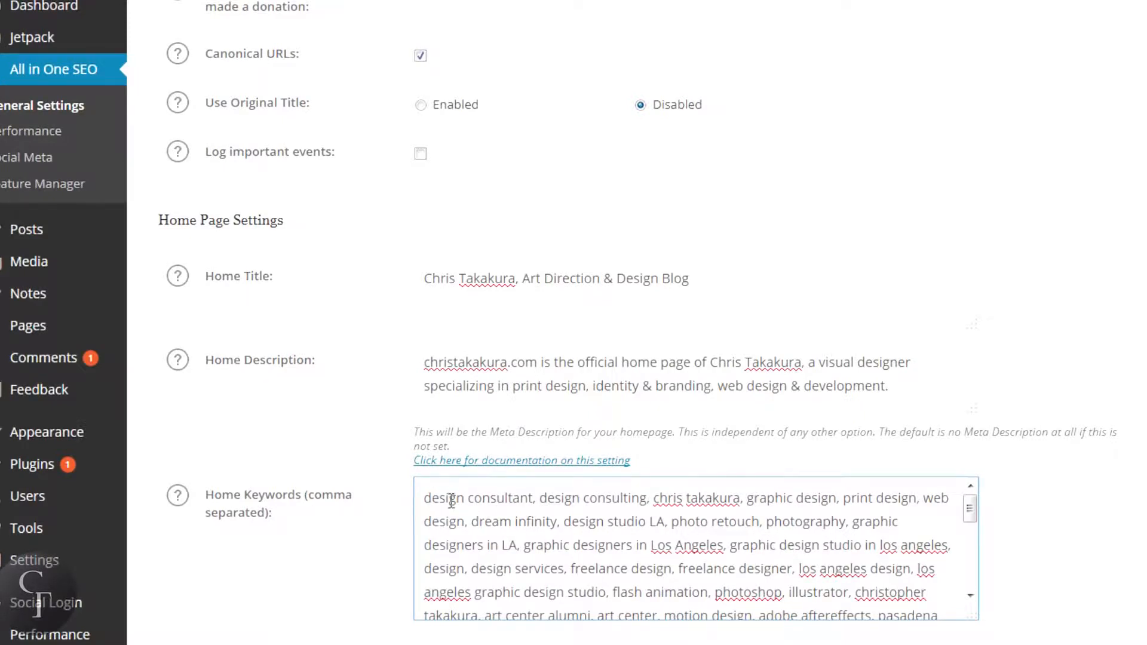
{"action": "left_click_drag", "start_coordinate": [707, 498], "coordinate": [786, 545]}
{"action": "mouse_move", "coordinate": [976, 512]}
{"action": "left_mouse_down"}
{"action": "mouse_move", "coordinate": [975, 554]}
{"action": "mouse_move", "coordinate": [1002, 600]}
{"action": "mouse_move", "coordinate": [998, 514]}
{"action": "mouse_move", "coordinate": [1003, 522]}
{"action": "mouse_move", "coordinate": [980, 573]}
{"action": "mouse_move", "coordinate": [982, 605]}
{"action": "mouse_move", "coordinate": [979, 509]}
{"action": "left_mouse_up"}
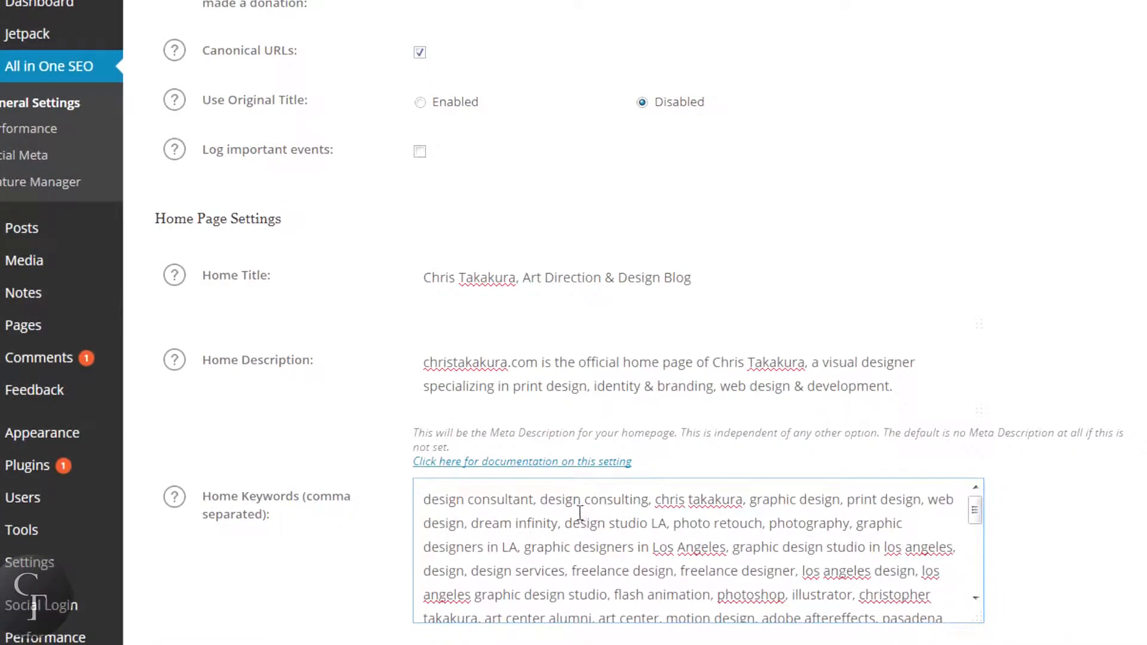
{"action": "scroll", "coordinate": [581, 511], "scroll_direction": "down", "scroll_amount": 5}
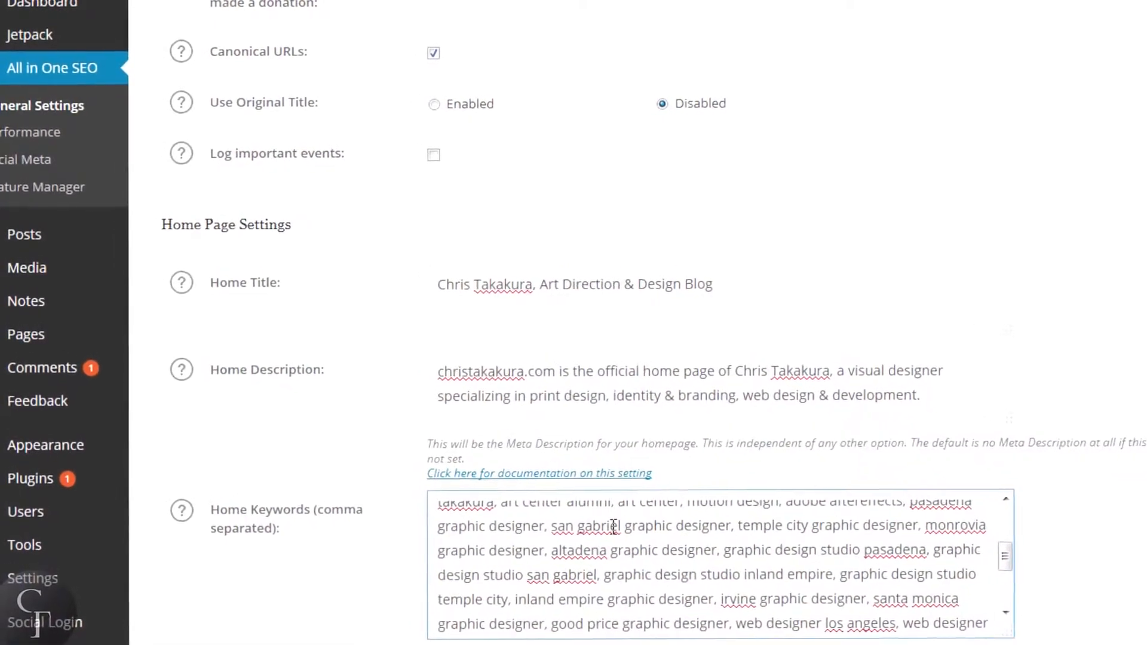
{"action": "scroll", "coordinate": [595, 518], "scroll_direction": "down", "scroll_amount": 5}
Open the list of all blog posts and look through their titles, categories and tags.
{"action": "scroll", "coordinate": [633, 561], "scroll_direction": "down", "scroll_amount": 10}
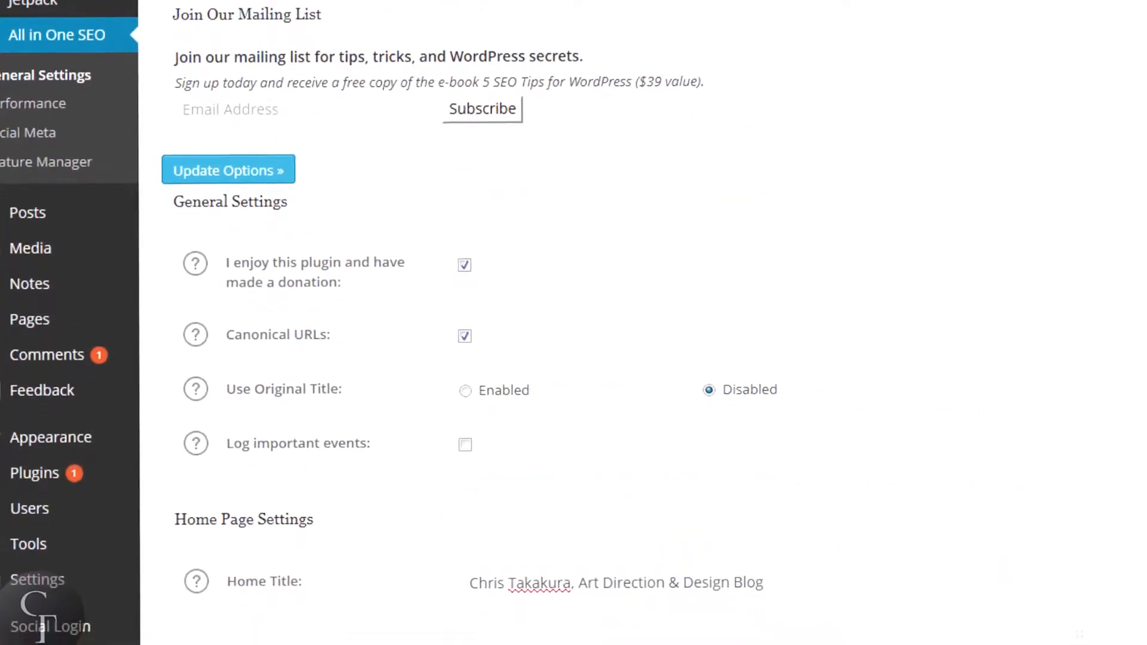
{"action": "scroll", "coordinate": [645, 643], "scroll_direction": "down", "scroll_amount": 2}
{"action": "scroll", "coordinate": [645, 644], "scroll_direction": "down", "scroll_amount": 3}
{"action": "scroll", "coordinate": [645, 644], "scroll_direction": "up", "scroll_amount": 5}
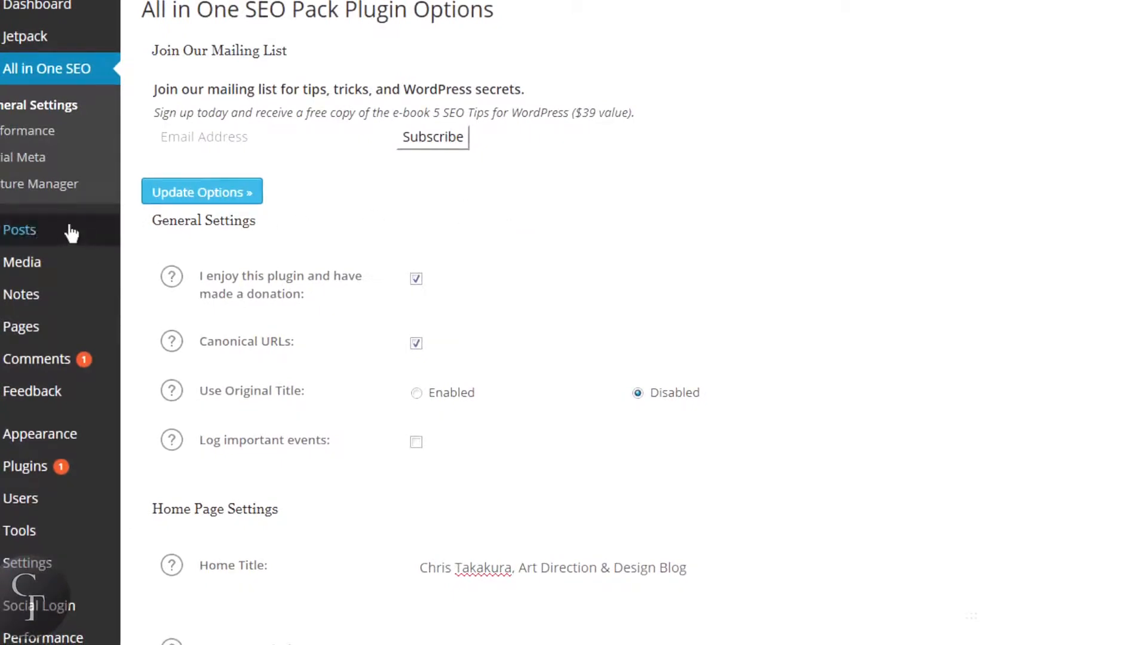
{"action": "mouse_move", "coordinate": [24, 233]}
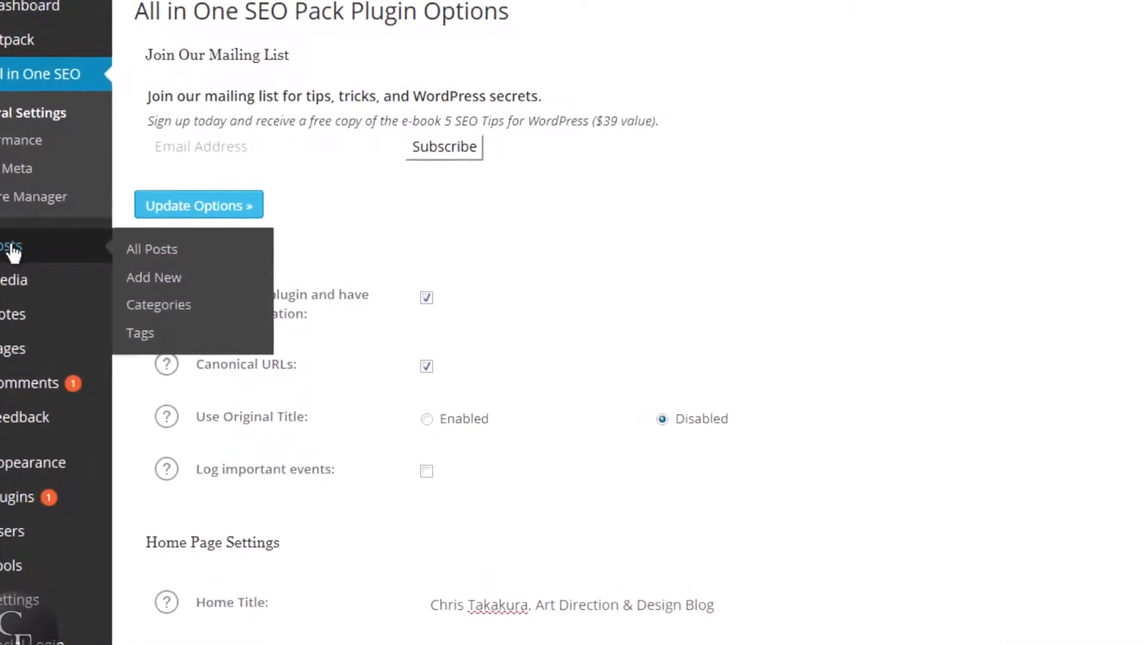
{"action": "left_click", "coordinate": [18, 242]}
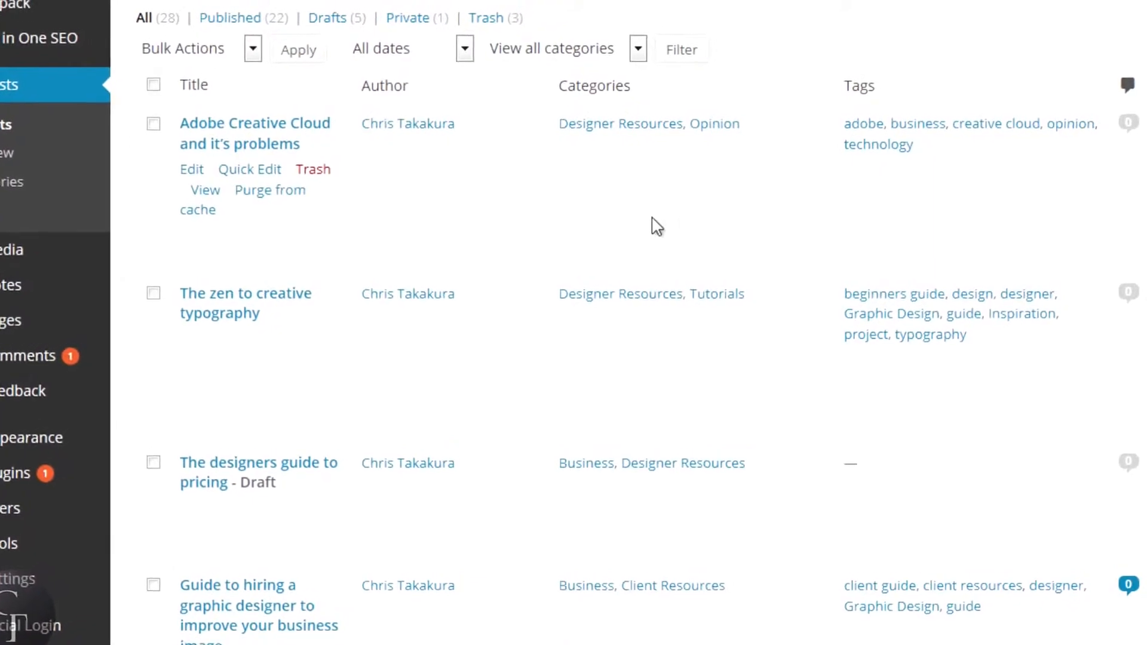
{"action": "scroll", "coordinate": [645, 237], "scroll_direction": "down", "scroll_amount": 10}
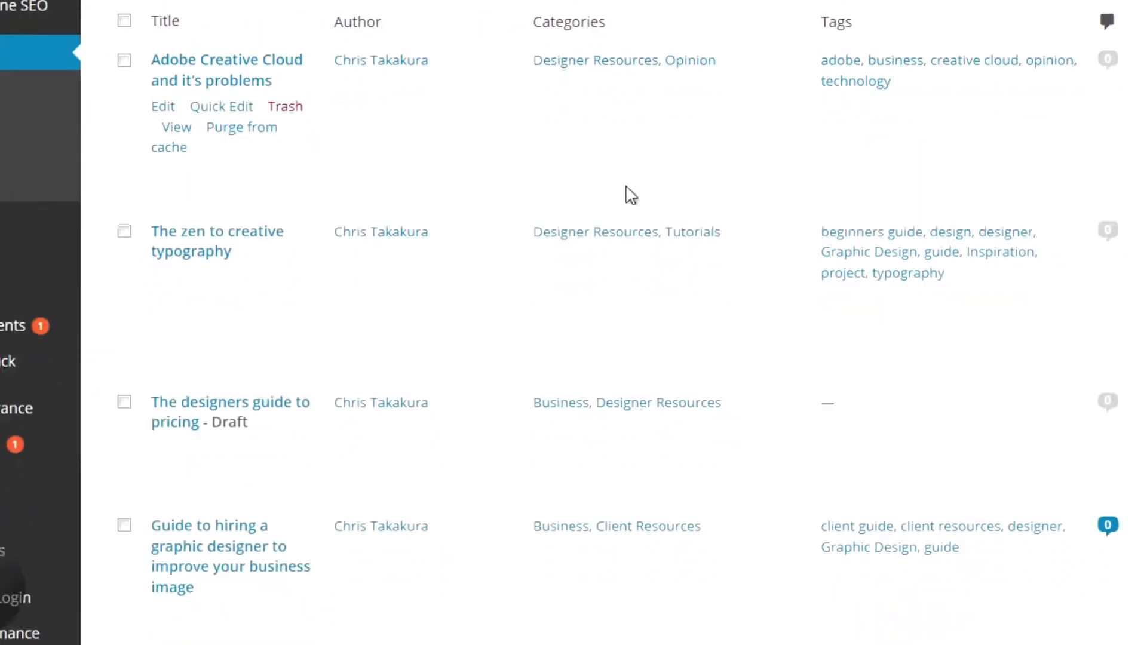
{"action": "scroll", "coordinate": [623, 231], "scroll_direction": "down", "scroll_amount": 15}
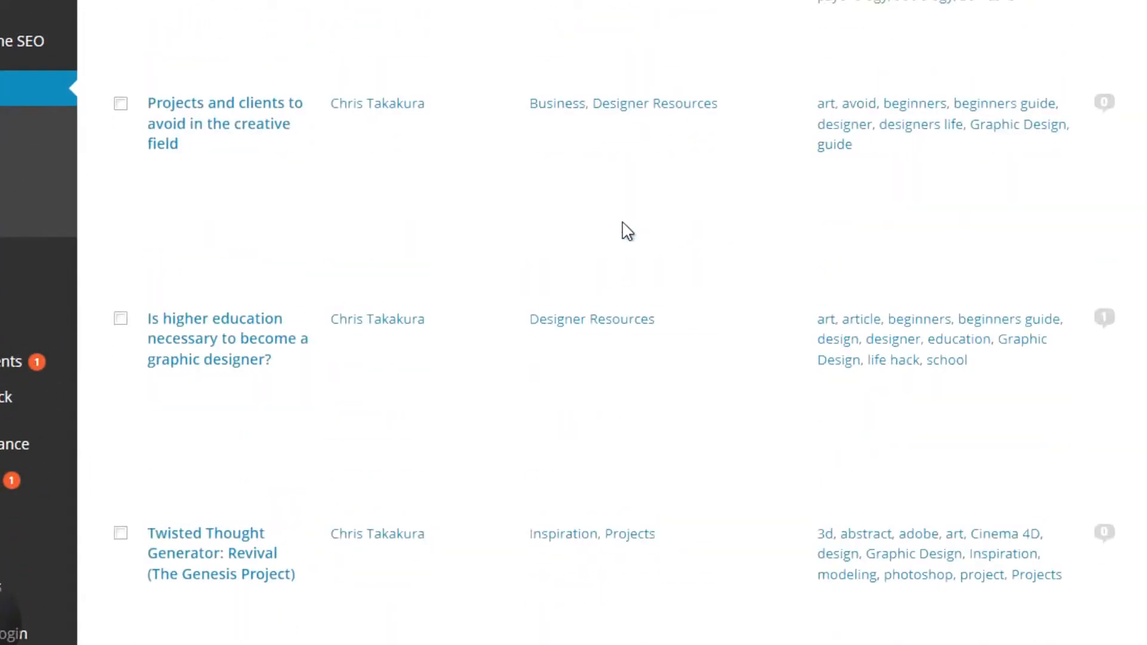
{"action": "scroll", "coordinate": [623, 231], "scroll_direction": "up", "scroll_amount": 12}
{"action": "scroll", "coordinate": [637, 198], "scroll_direction": "up", "scroll_amount": 10}
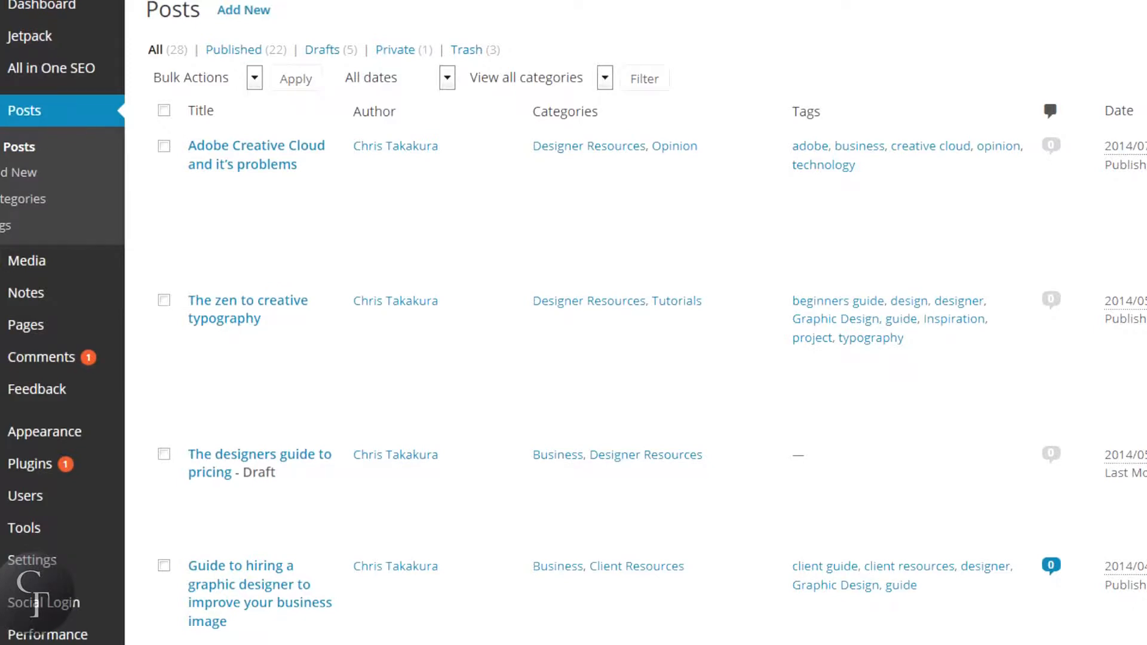
Open the post "Adobe Creative Cloud and it's problems" for editing.
{"action": "mouse_move", "coordinate": [257, 164]}
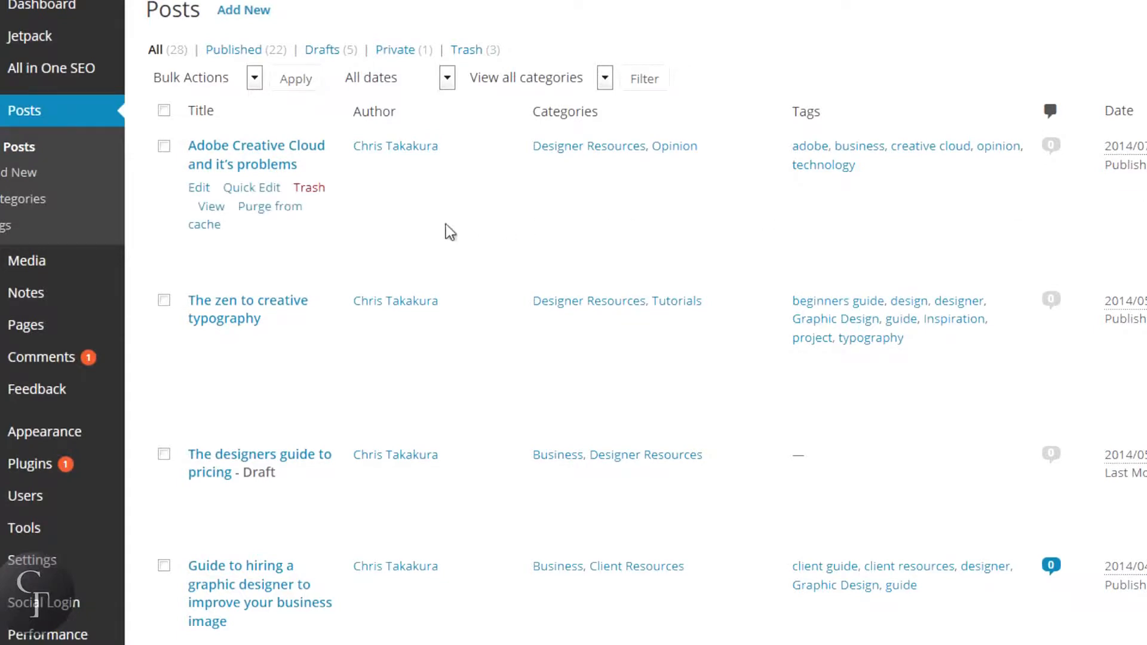
{"action": "left_click", "coordinate": [194, 190]}
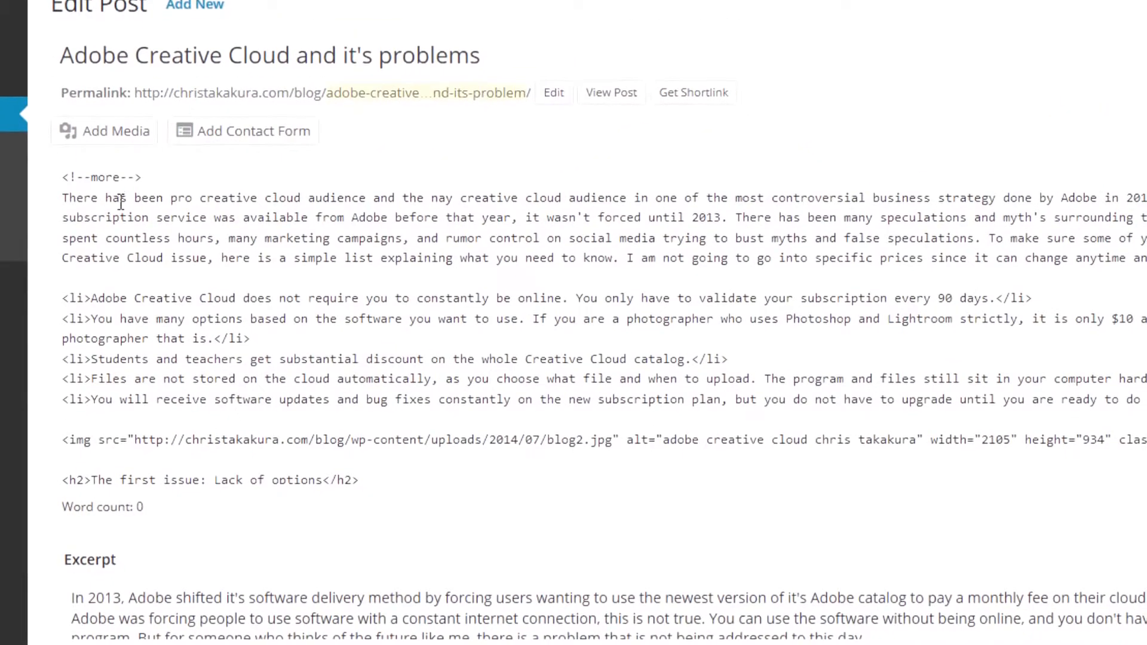
{"action": "scroll", "coordinate": [1036, 68], "scroll_direction": "down", "scroll_amount": 1}
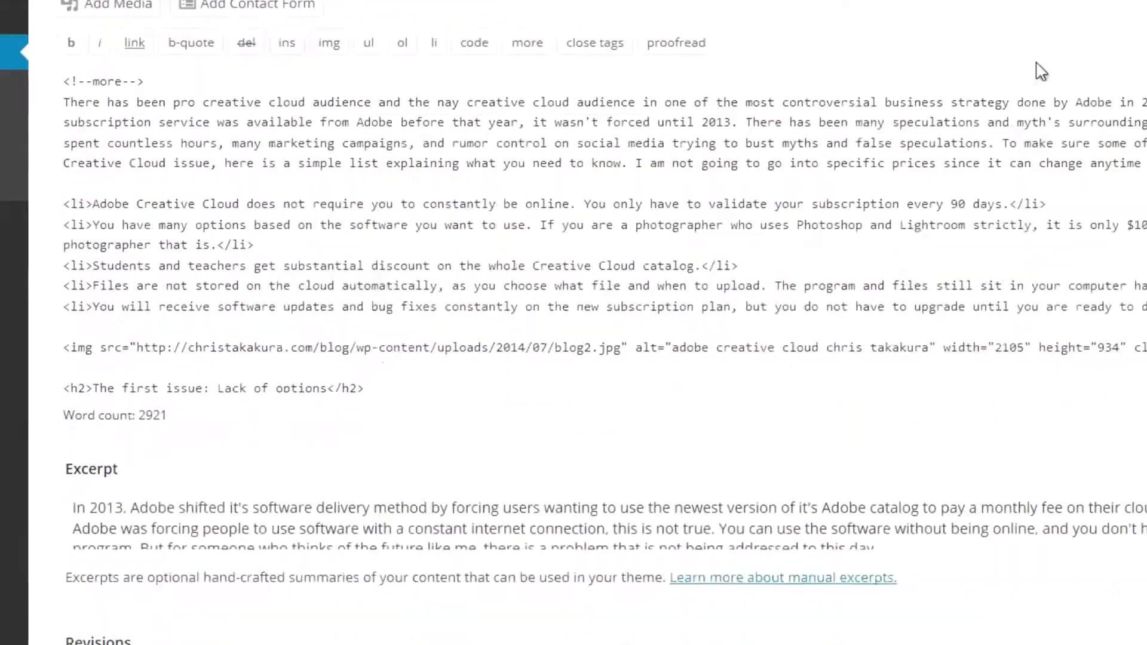
Look through the post's excerpt, revisions and sharing options down to the All in One SEO Pack main settings.
{"action": "scroll", "coordinate": [1037, 69], "scroll_direction": "down", "scroll_amount": 5}
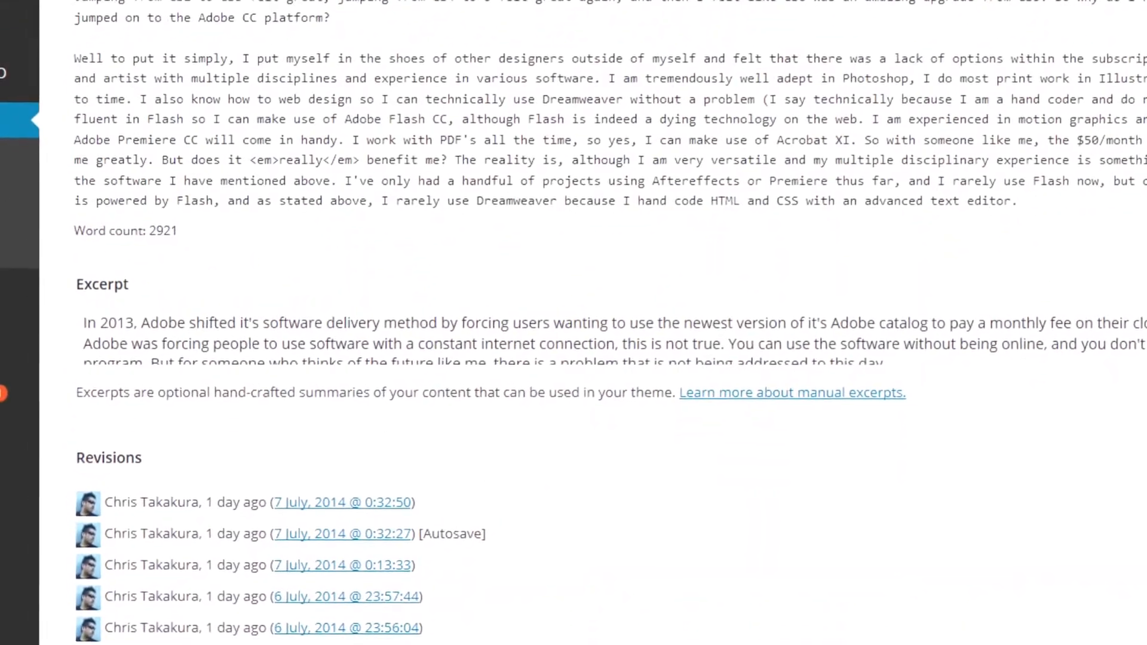
{"action": "scroll", "coordinate": [574, 322], "scroll_direction": "up", "scroll_amount": 4}
{"action": "scroll", "coordinate": [573, 322], "scroll_direction": "down", "scroll_amount": 4}
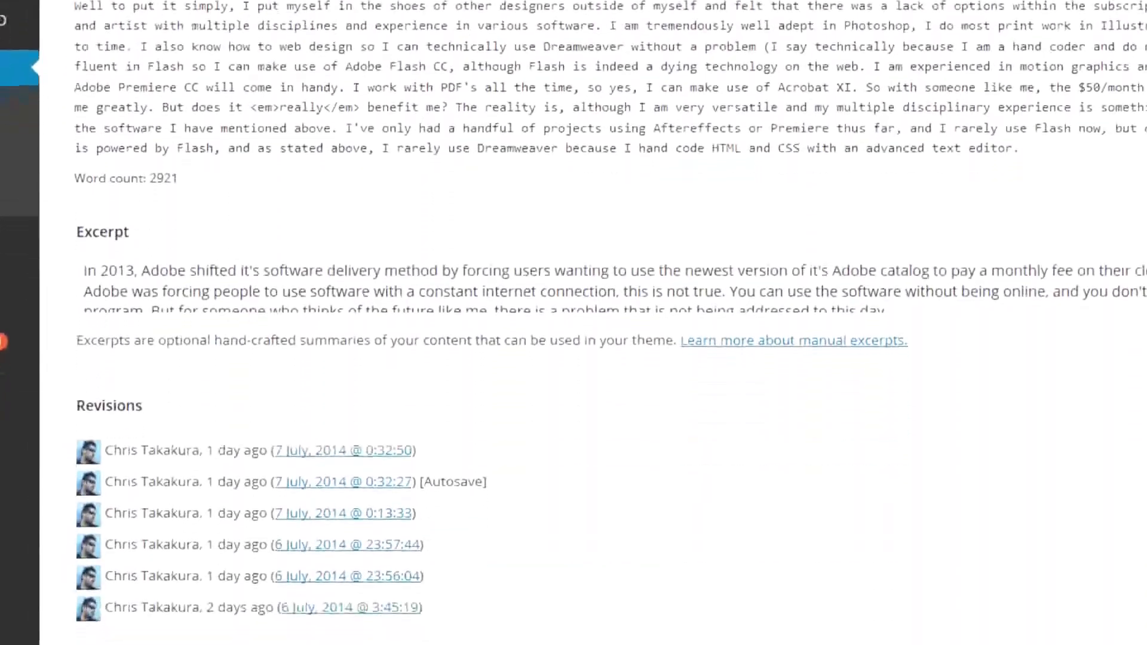
{"action": "scroll", "coordinate": [573, 322], "scroll_direction": "down", "scroll_amount": 2}
{"action": "left_click", "coordinate": [1133, 109]}
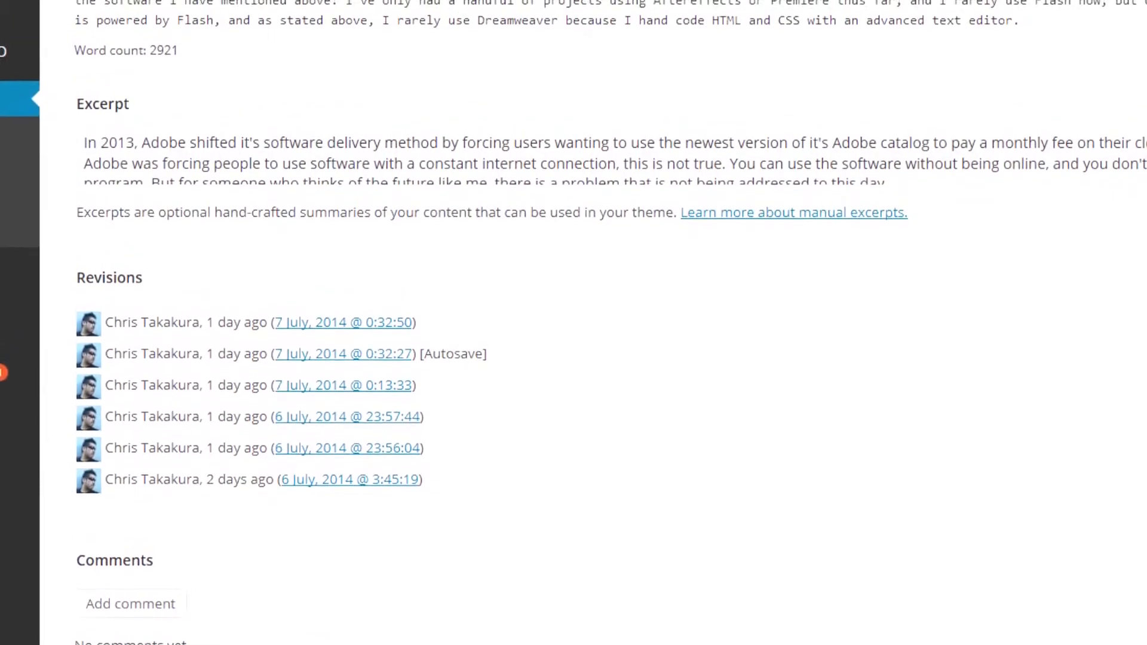
{"action": "scroll", "coordinate": [574, 323], "scroll_direction": "down", "scroll_amount": 5}
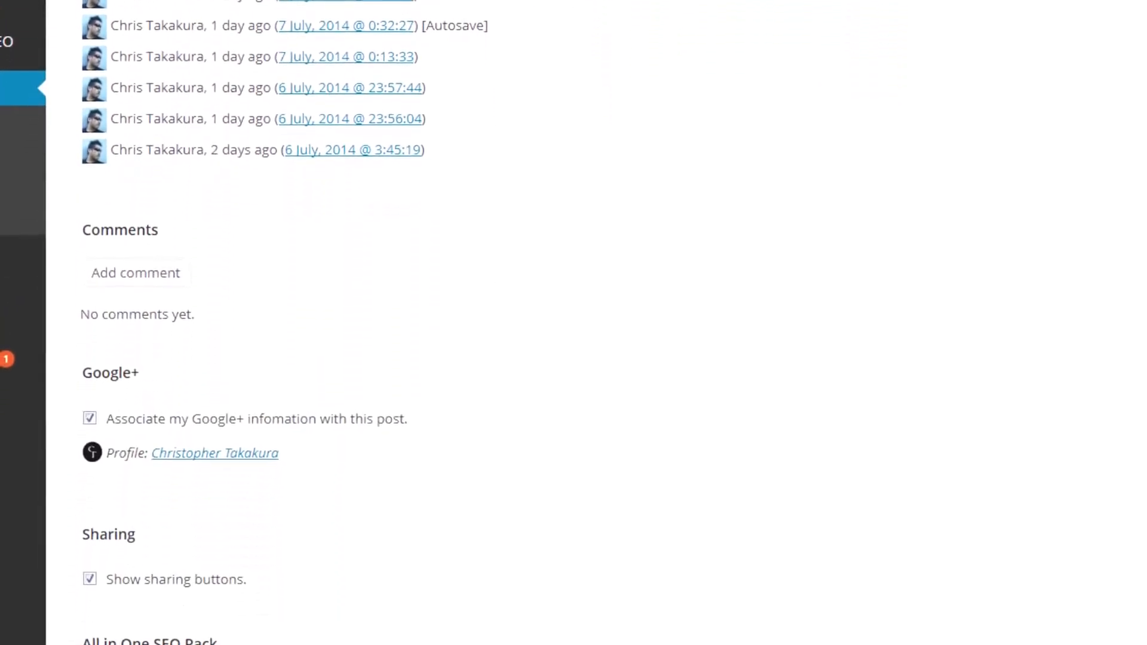
{"action": "scroll", "coordinate": [652, 317], "scroll_direction": "down", "scroll_amount": 1}
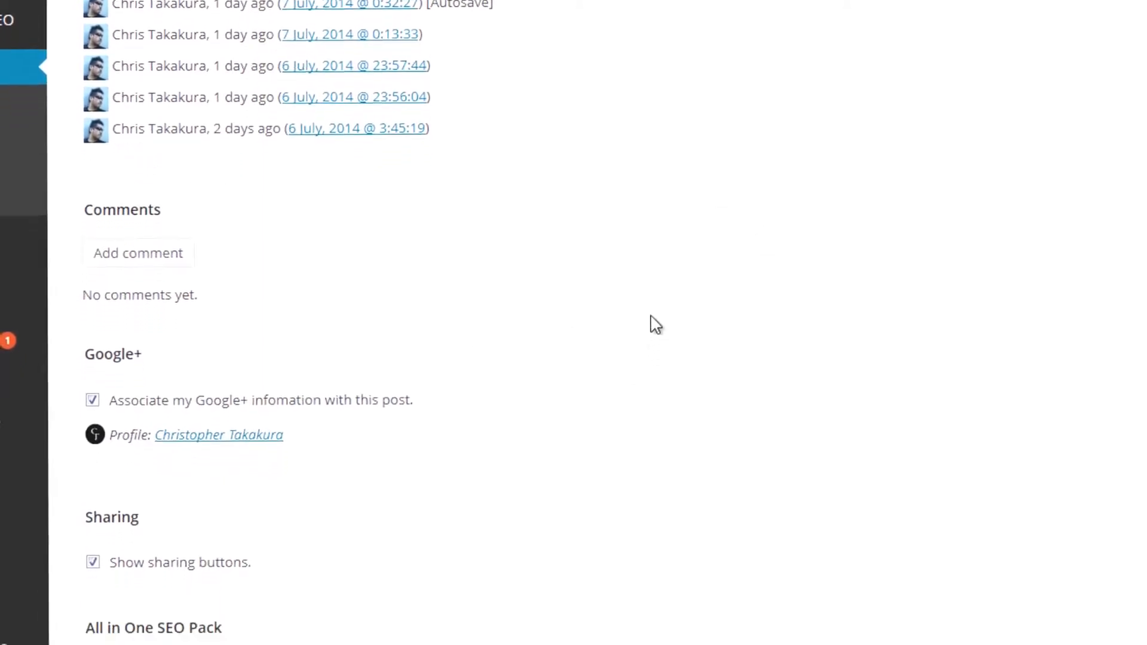
{"action": "scroll", "coordinate": [655, 325], "scroll_direction": "down", "scroll_amount": 3}
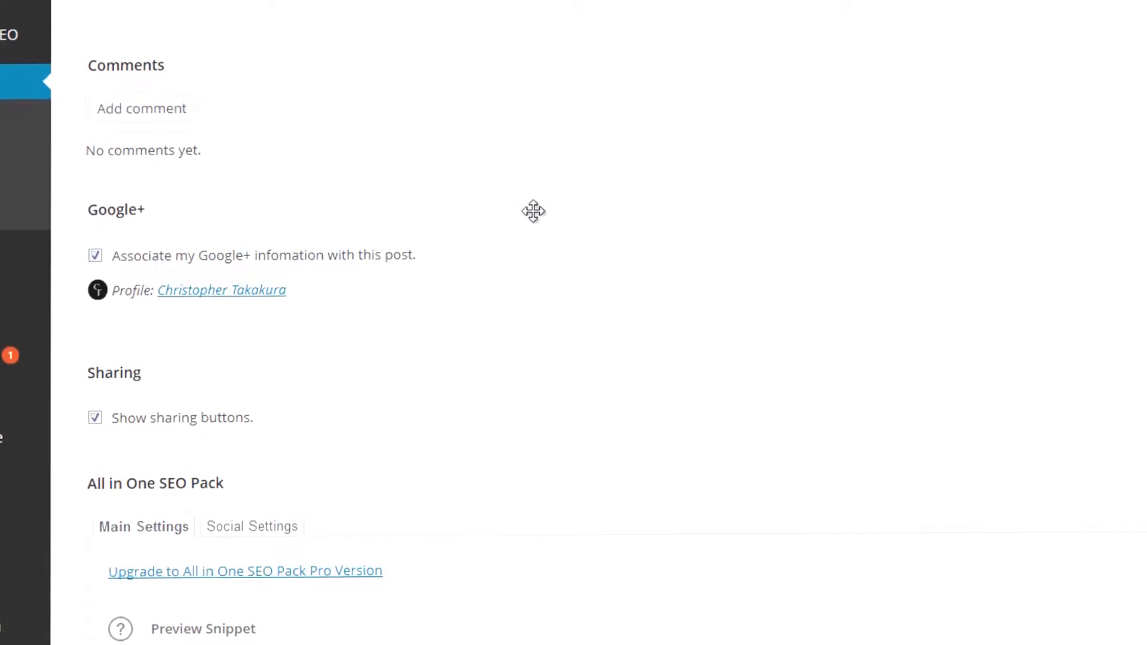
{"action": "scroll", "coordinate": [533, 211], "scroll_direction": "down", "scroll_amount": 3}
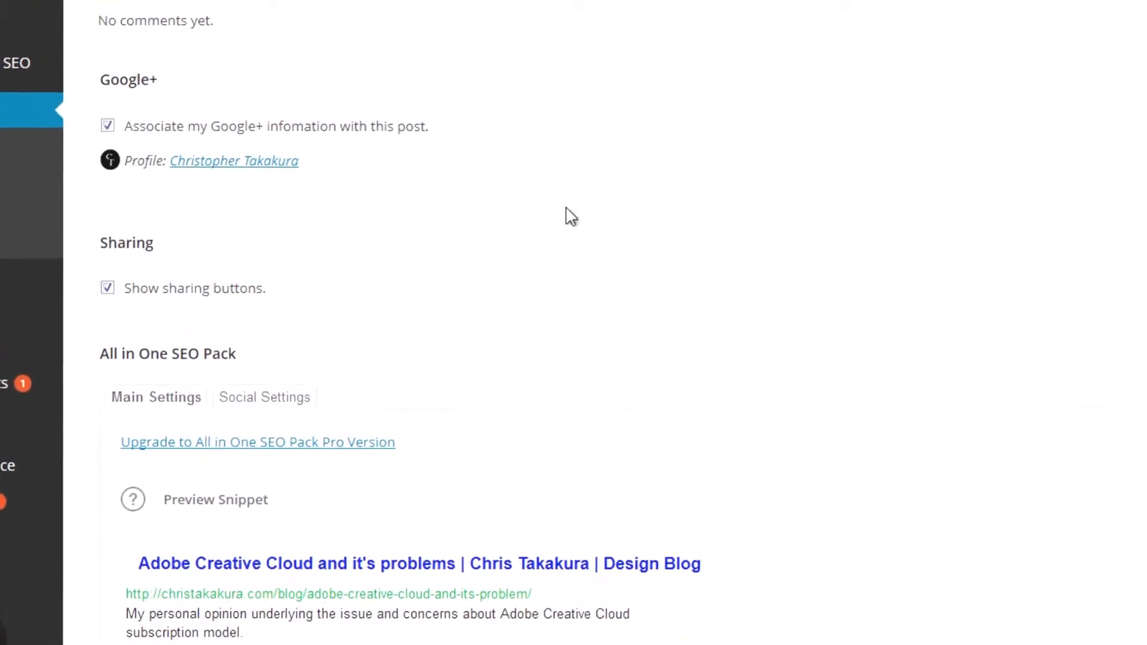
{"action": "scroll", "coordinate": [604, 238], "scroll_direction": "down", "scroll_amount": 5}
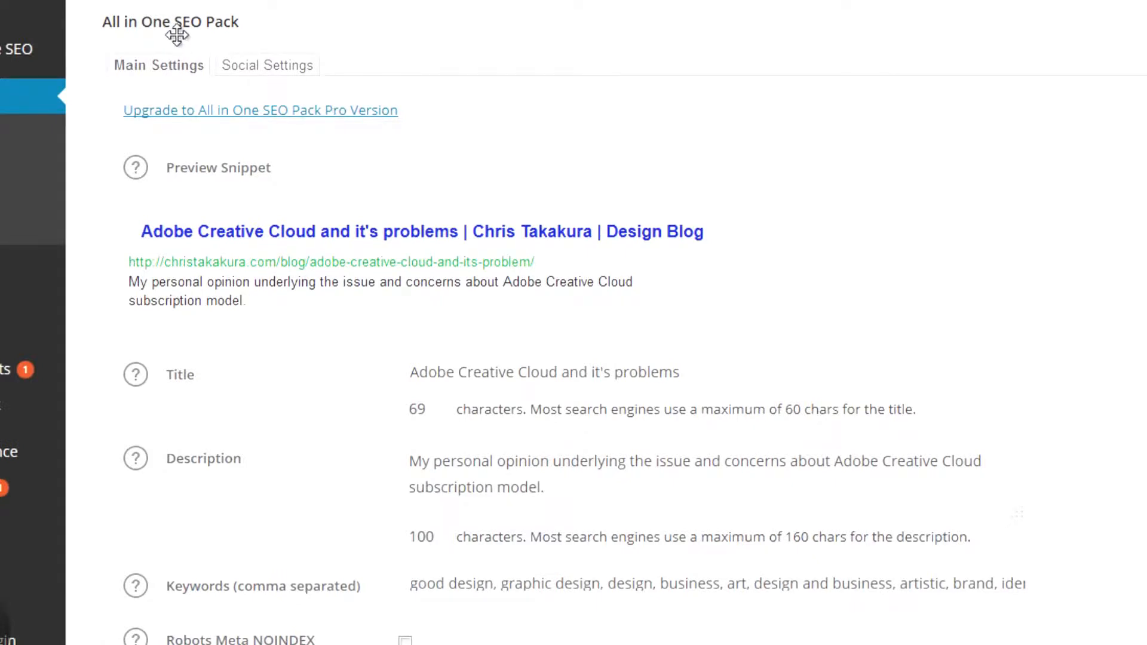
{"action": "scroll", "coordinate": [1125, 230], "scroll_direction": "down", "scroll_amount": 2}
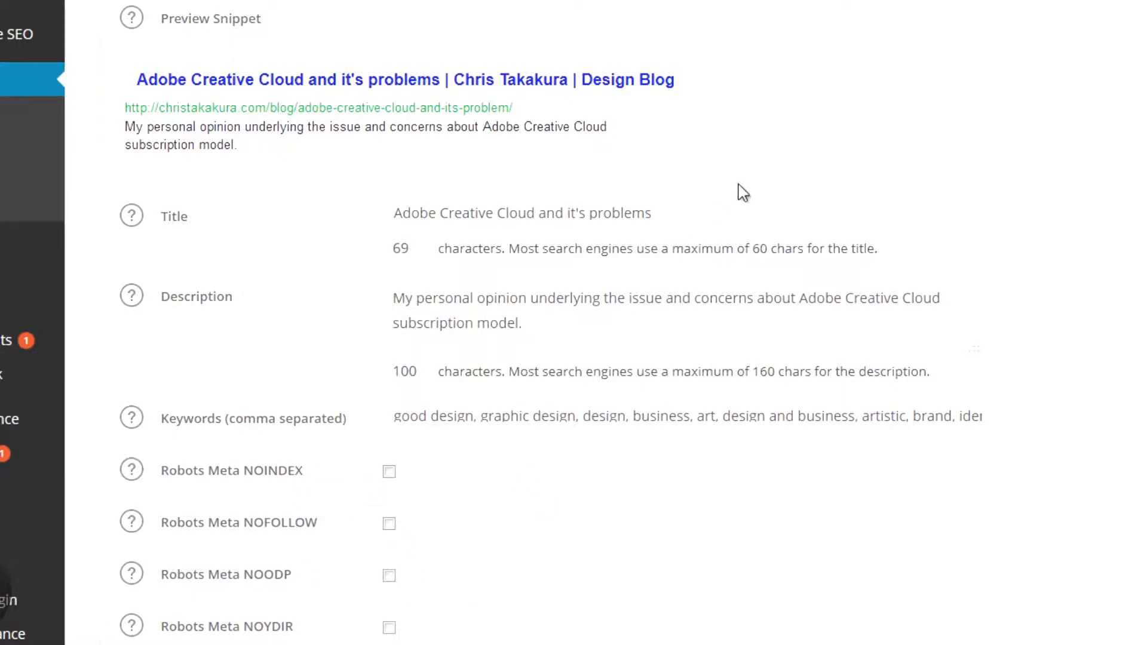
Examine the post's SEO title and its character count against the recommended maximum.
{"action": "left_click", "coordinate": [716, 217]}
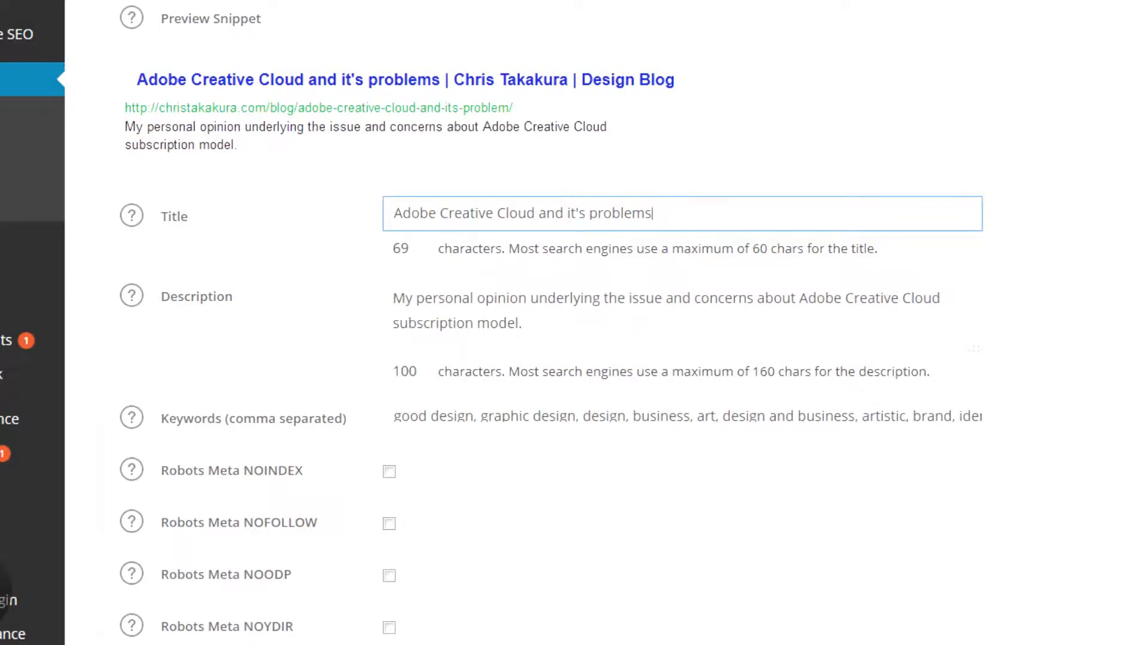
{"action": "left_click_drag", "start_coordinate": [684, 215], "coordinate": [389, 209]}
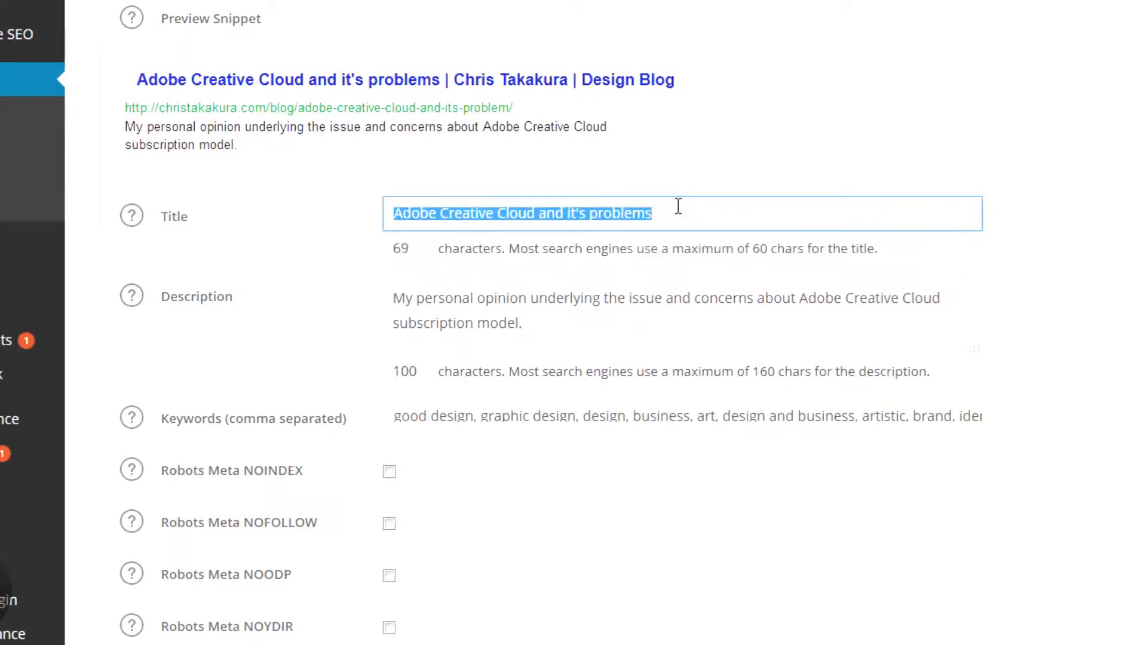
{"action": "left_click", "coordinate": [708, 210]}
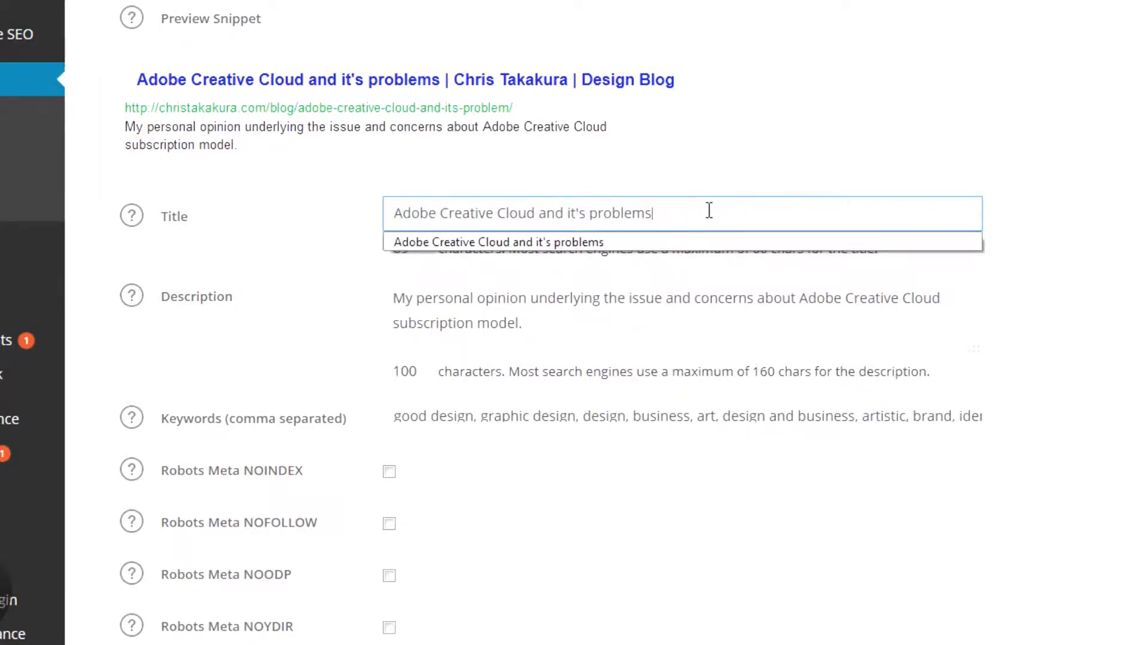
{"action": "left_click", "coordinate": [708, 210]}
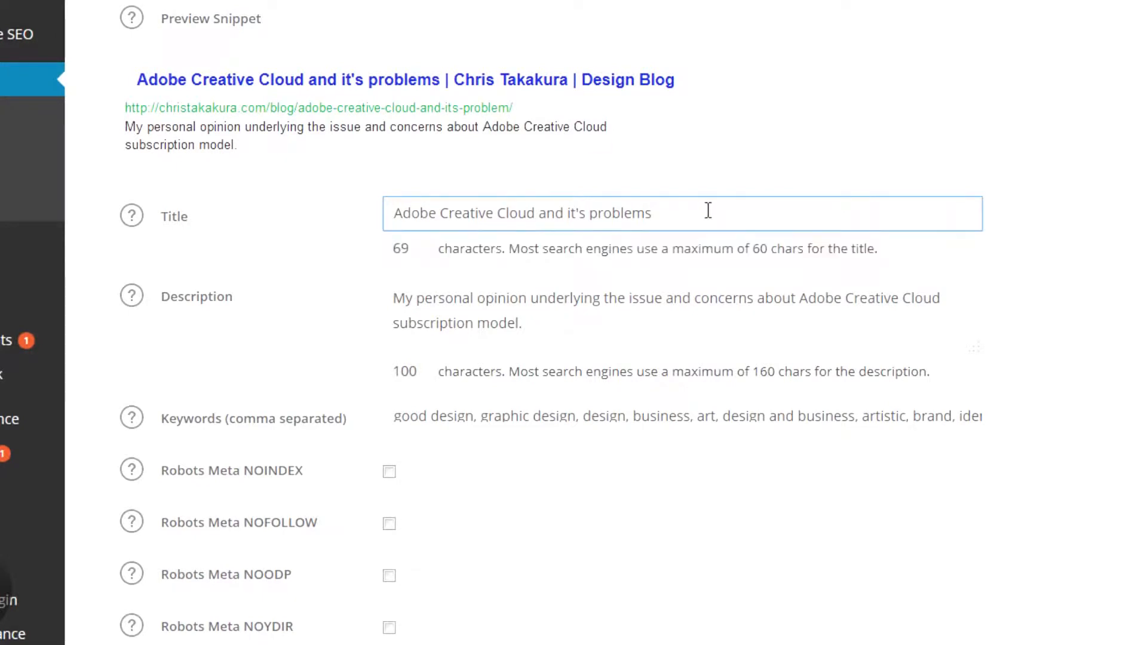
{"action": "triple_click", "coordinate": [450, 214]}
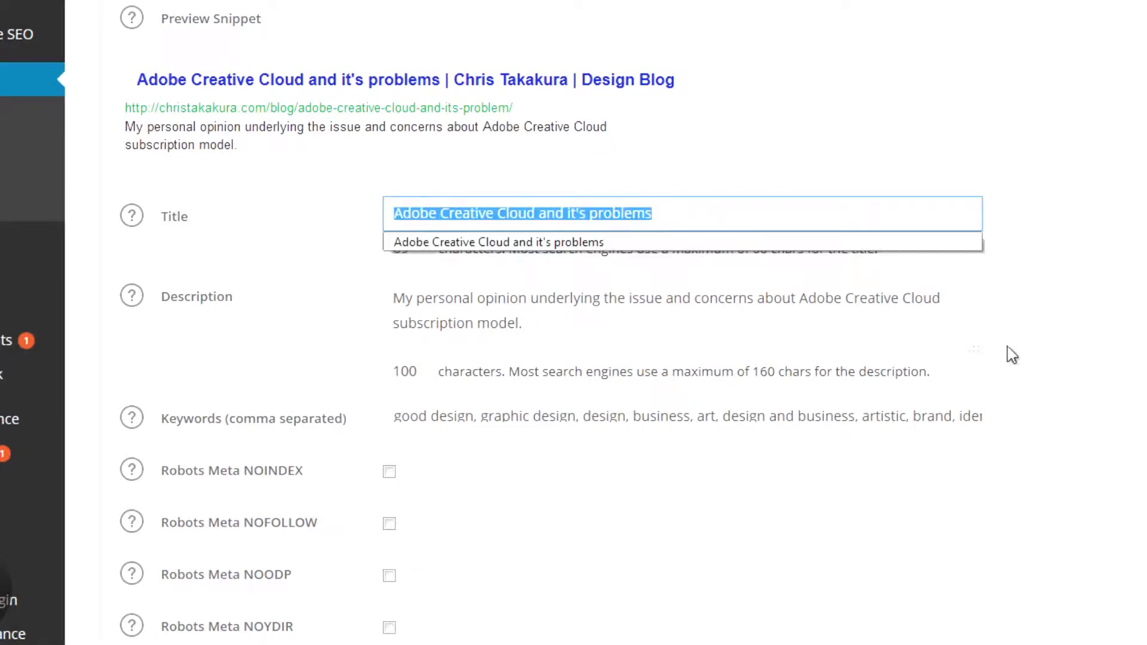
{"action": "key", "text": "Down"}
{"action": "left_click", "coordinate": [1052, 332]}
{"action": "left_click", "coordinate": [690, 218]}
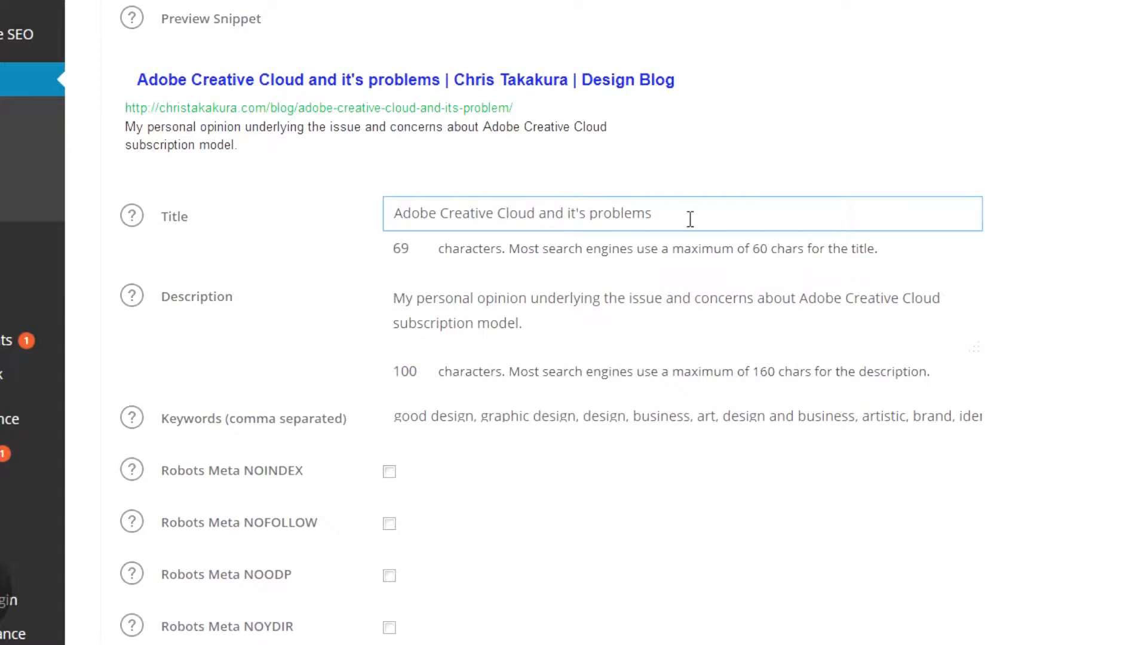
{"action": "left_click_drag", "start_coordinate": [420, 253], "coordinate": [343, 261]}
{"action": "left_click", "coordinate": [430, 251]}
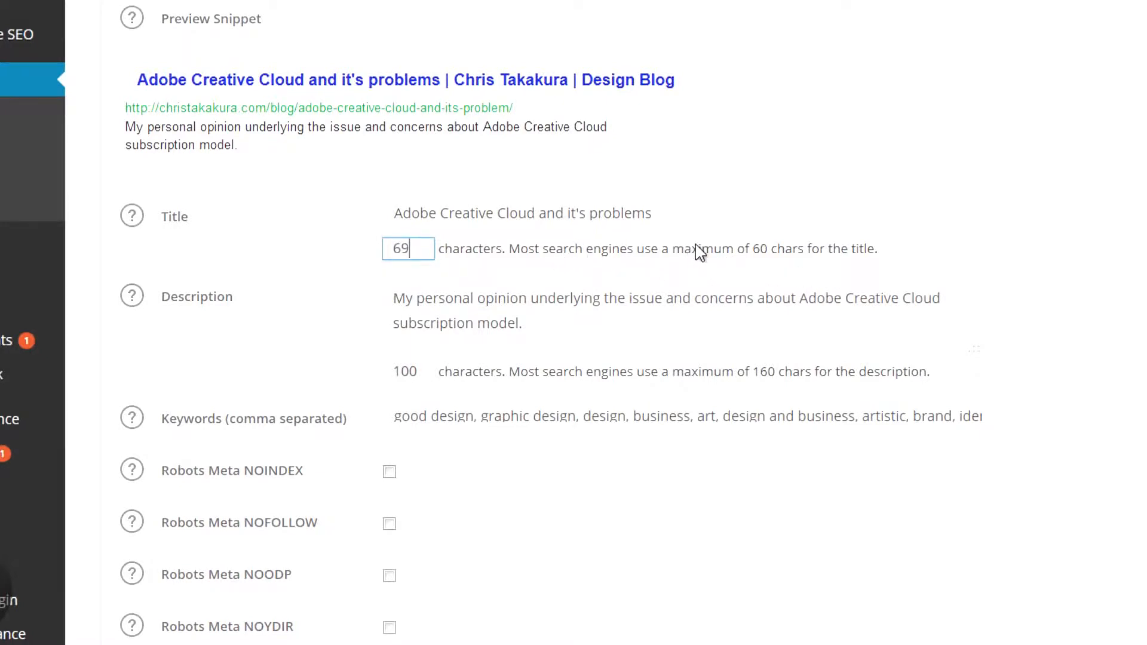
Shorten the post's SEO title to "Adobe Creative Cloud" by removing "and it's problems".
{"action": "left_click", "coordinate": [668, 209]}
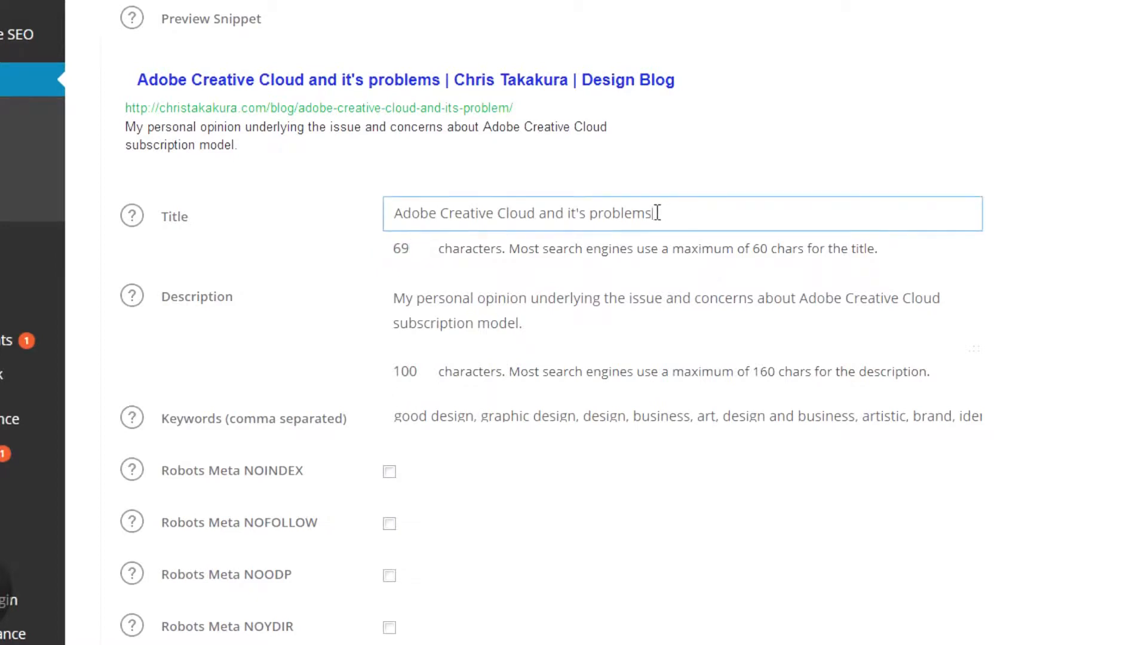
{"action": "left_click_drag", "start_coordinate": [657, 213], "coordinate": [536, 213]}
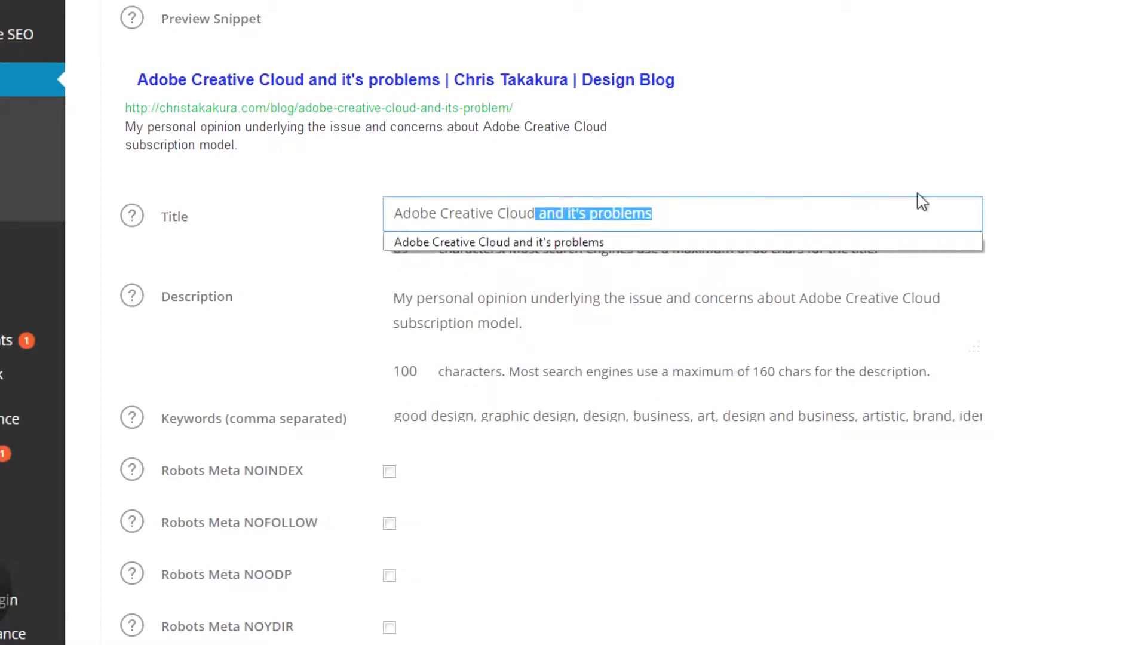
{"action": "key", "text": "BackSpace"}
{"action": "left_click", "coordinate": [1050, 156]}
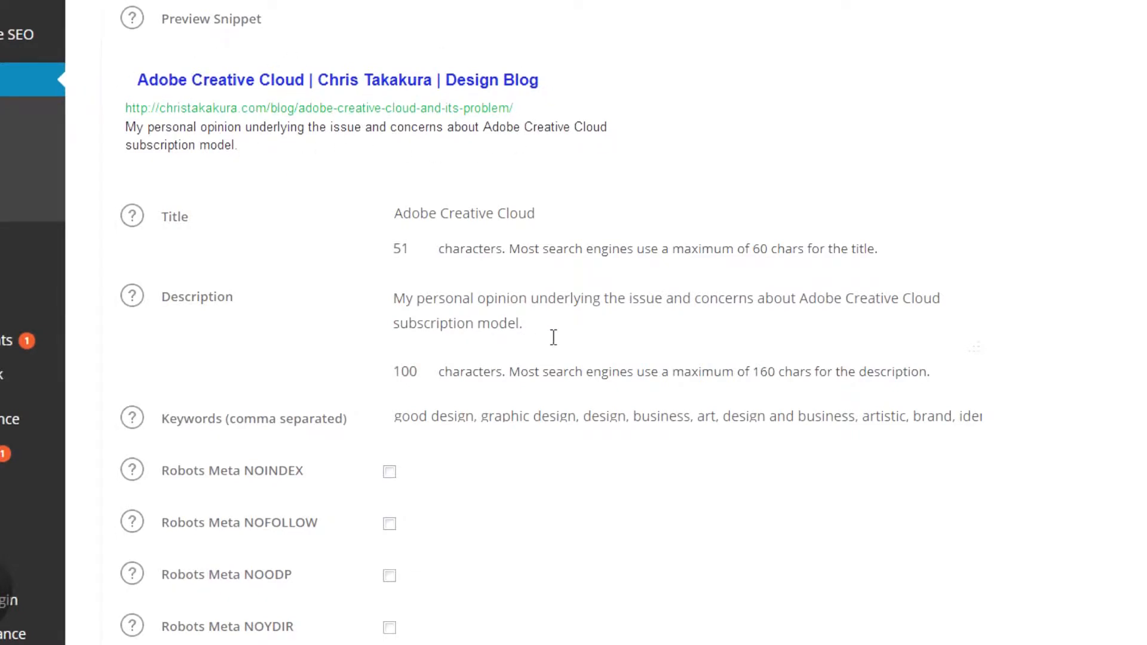
Examine the text of the post's SEO description.
{"action": "left_click", "coordinate": [572, 320]}
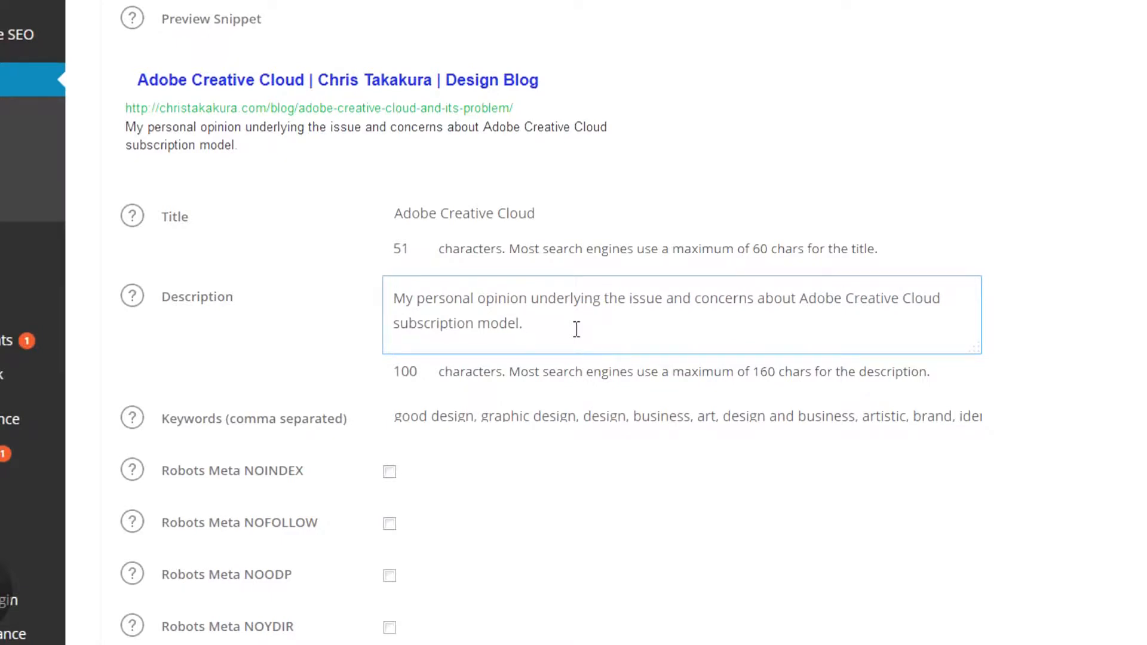
{"action": "left_click_drag", "start_coordinate": [577, 329], "coordinate": [394, 299]}
{"action": "left_click", "coordinate": [397, 299]}
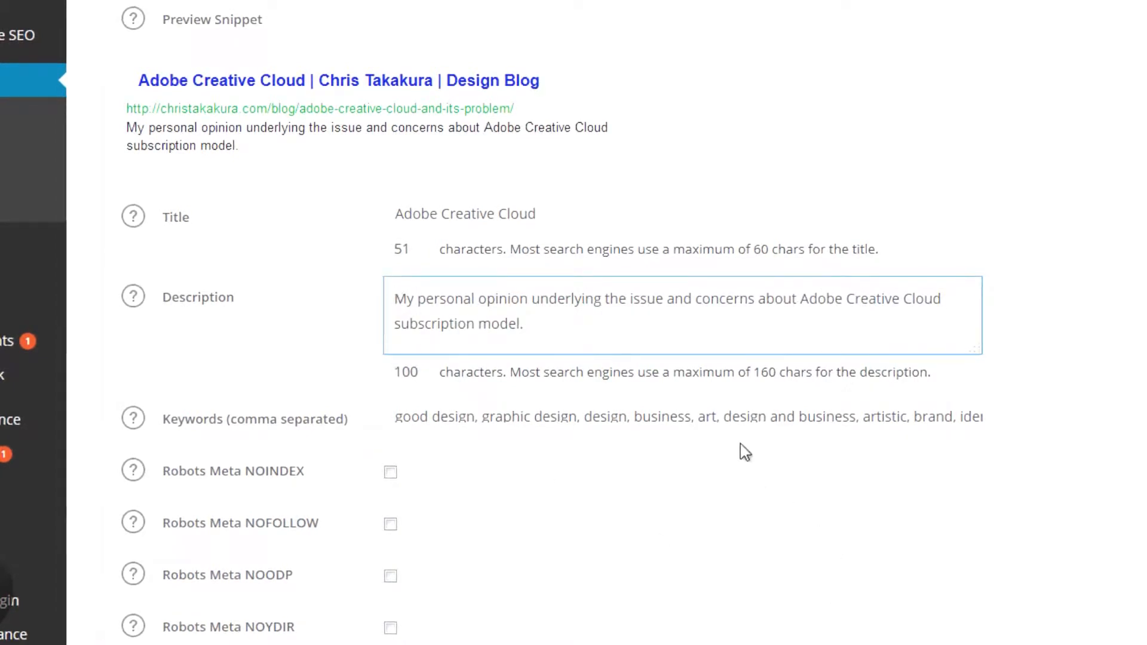
Read through the post's comma-separated SEO keywords and compare them with the wording of the description.
{"action": "left_click", "coordinate": [739, 416]}
{"action": "mouse_move", "coordinate": [711, 413]}
{"action": "left_mouse_down"}
{"action": "mouse_move", "coordinate": [456, 418]}
{"action": "mouse_move", "coordinate": [723, 416]}
{"action": "left_mouse_up"}
{"action": "left_click", "coordinate": [455, 418]}
{"action": "left_click", "coordinate": [450, 415]}
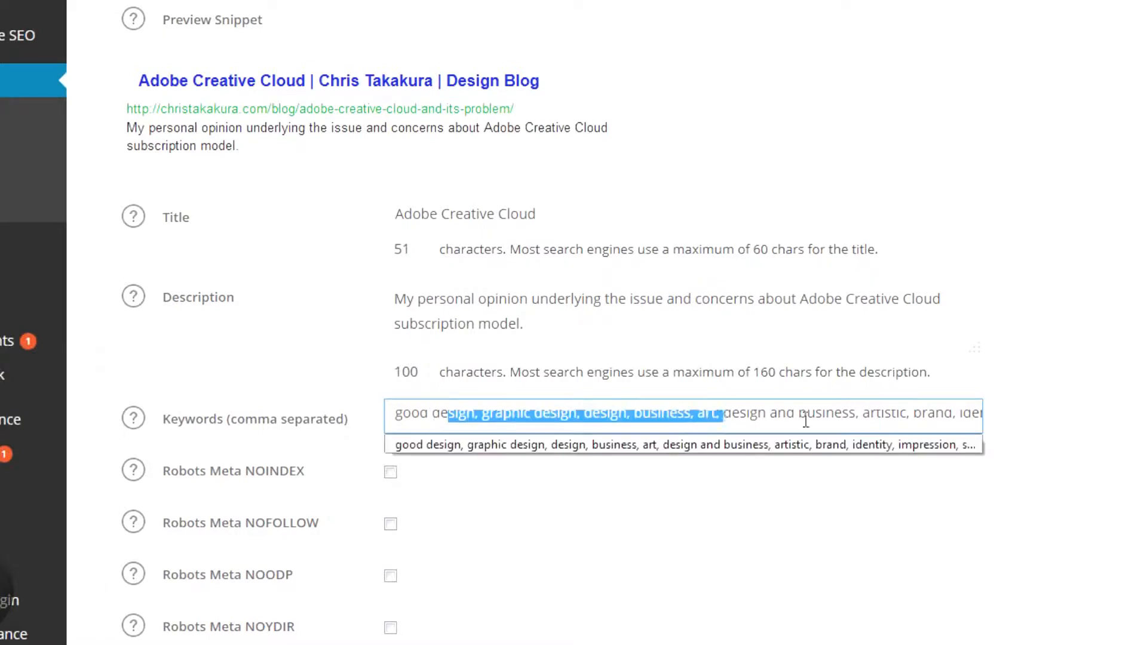
{"action": "left_click_drag", "start_coordinate": [806, 420], "coordinate": [850, 416]}
{"action": "left_click", "coordinate": [1071, 410]}
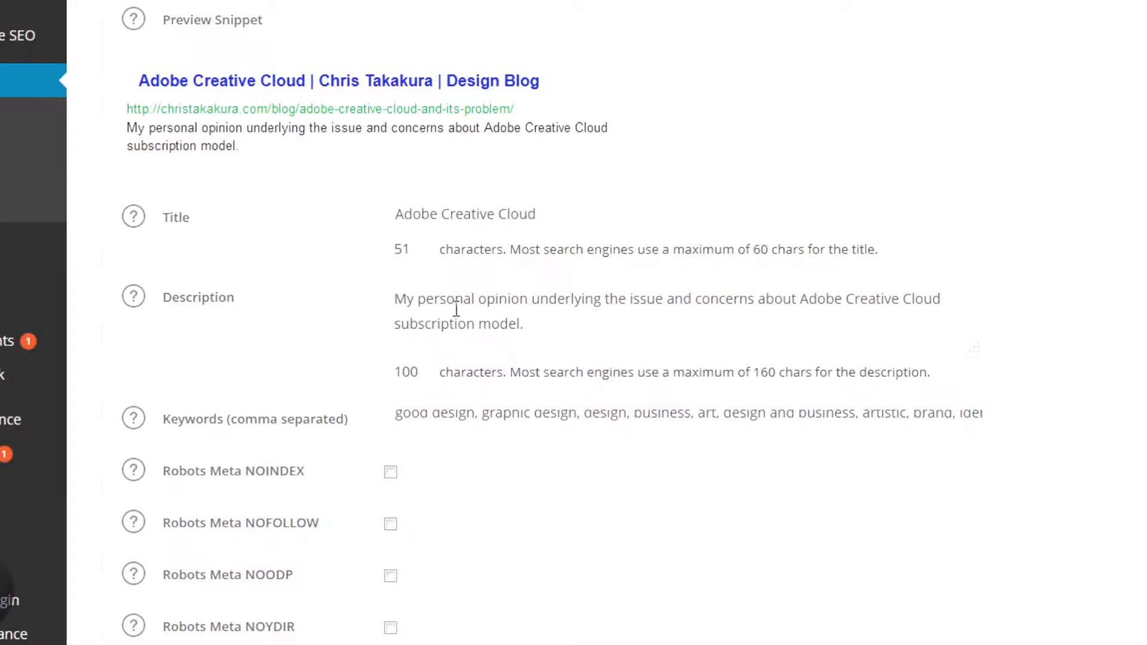
{"action": "left_click", "coordinate": [512, 302]}
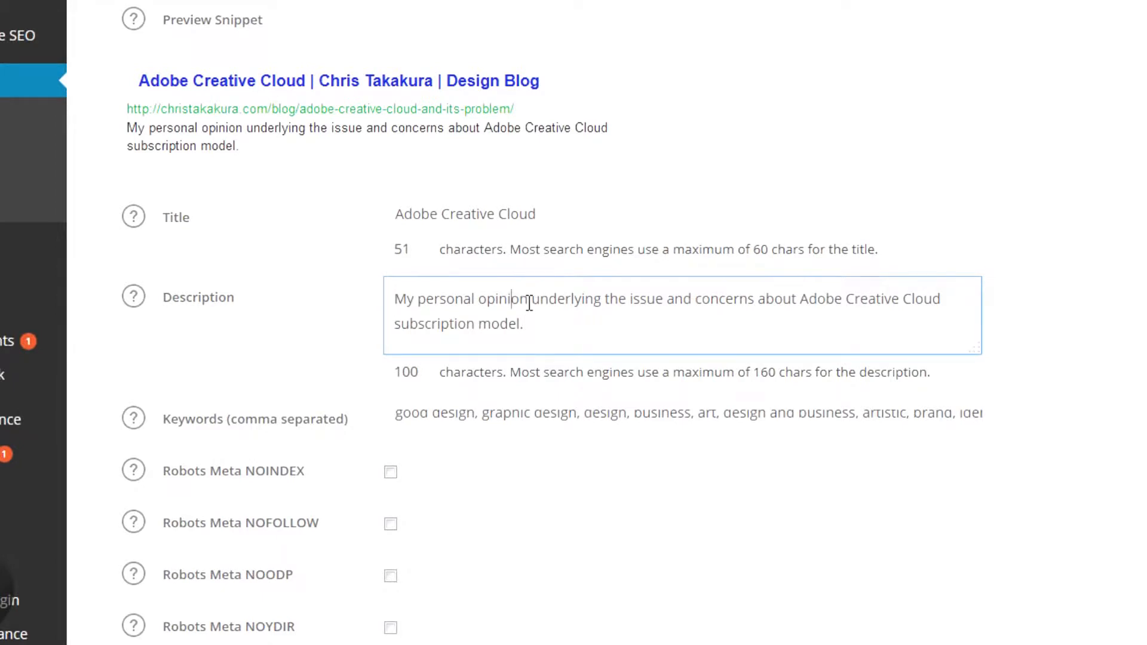
{"action": "left_click", "coordinate": [992, 276]}
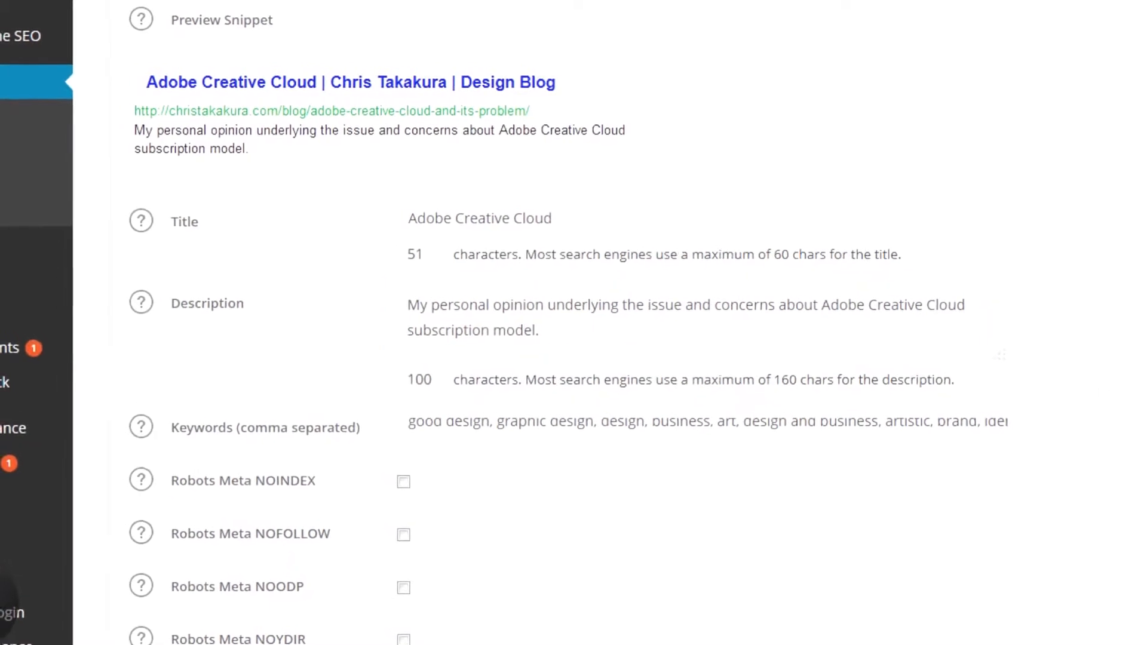
Return to the beginning of the post and update it to save the shortened SEO title.
{"action": "scroll", "coordinate": [638, 602], "scroll_direction": "up", "scroll_amount": 3}
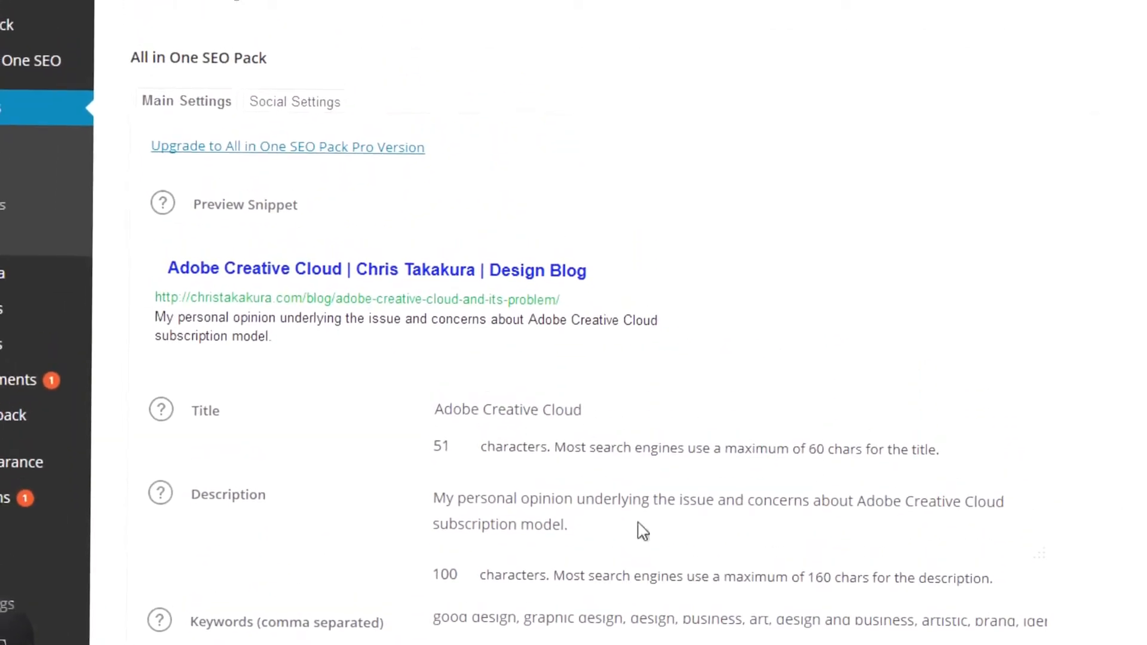
{"action": "scroll", "coordinate": [598, 359], "scroll_direction": "up", "scroll_amount": 10}
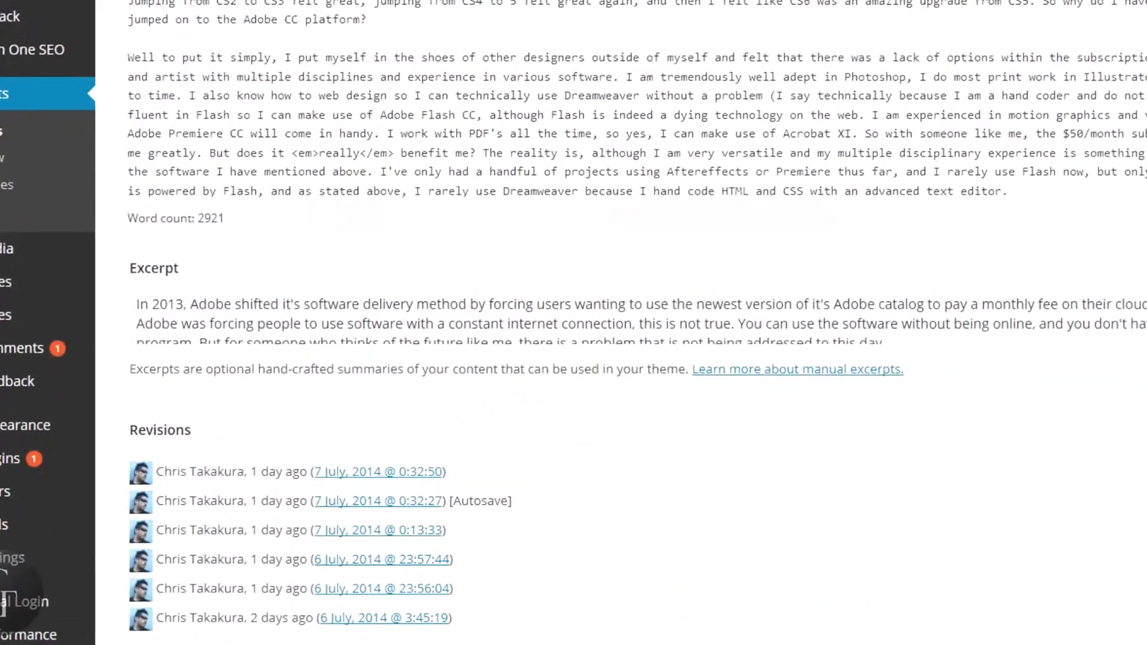
{"action": "scroll", "coordinate": [597, 322], "scroll_direction": "up", "scroll_amount": 3}
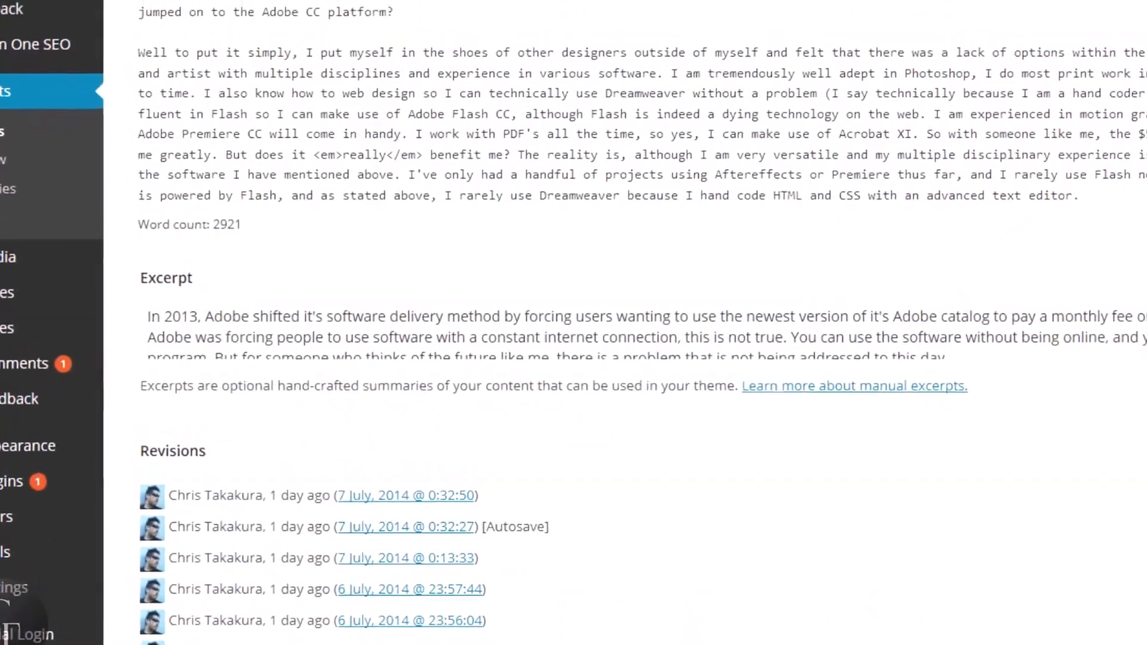
{"action": "scroll", "coordinate": [697, 311], "scroll_direction": "up", "scroll_amount": 2}
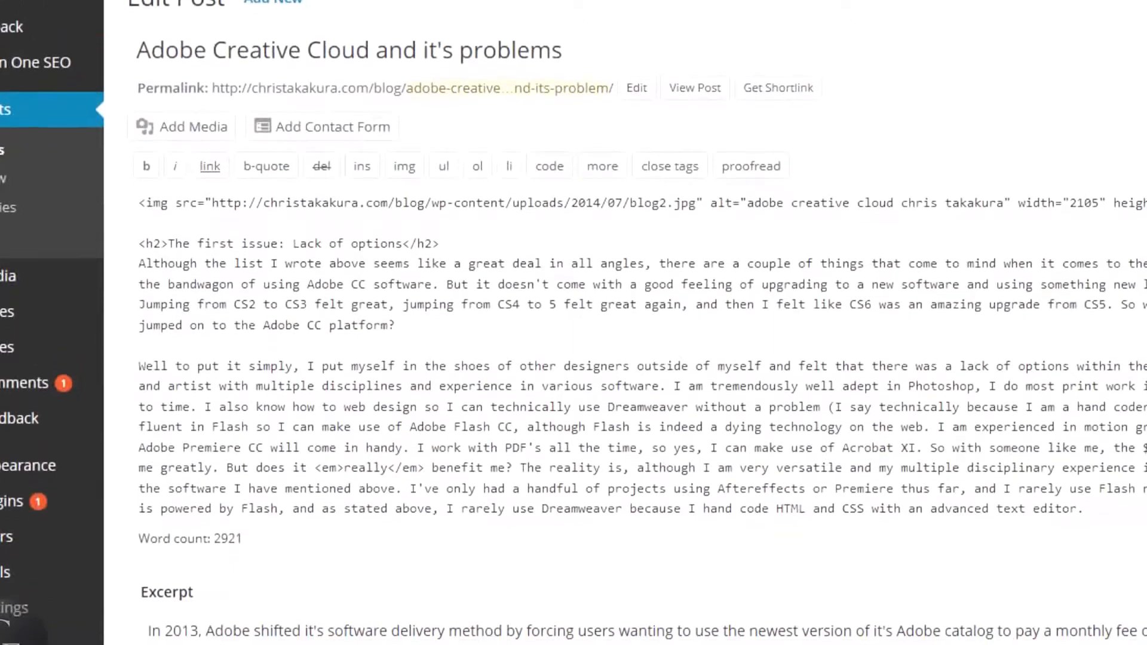
{"action": "scroll", "coordinate": [597, 323], "scroll_direction": "down", "scroll_amount": 3}
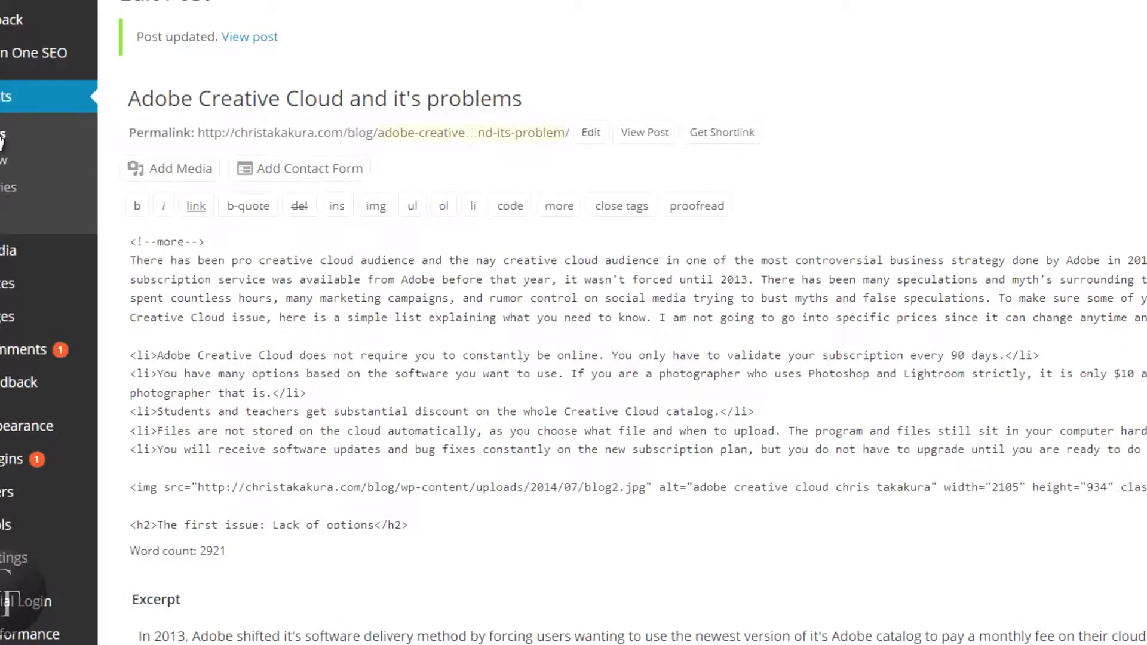
Leave the post, show the list of all pages and open the "Dinner" page for editing.
{"action": "left_click", "coordinate": [2, 138]}
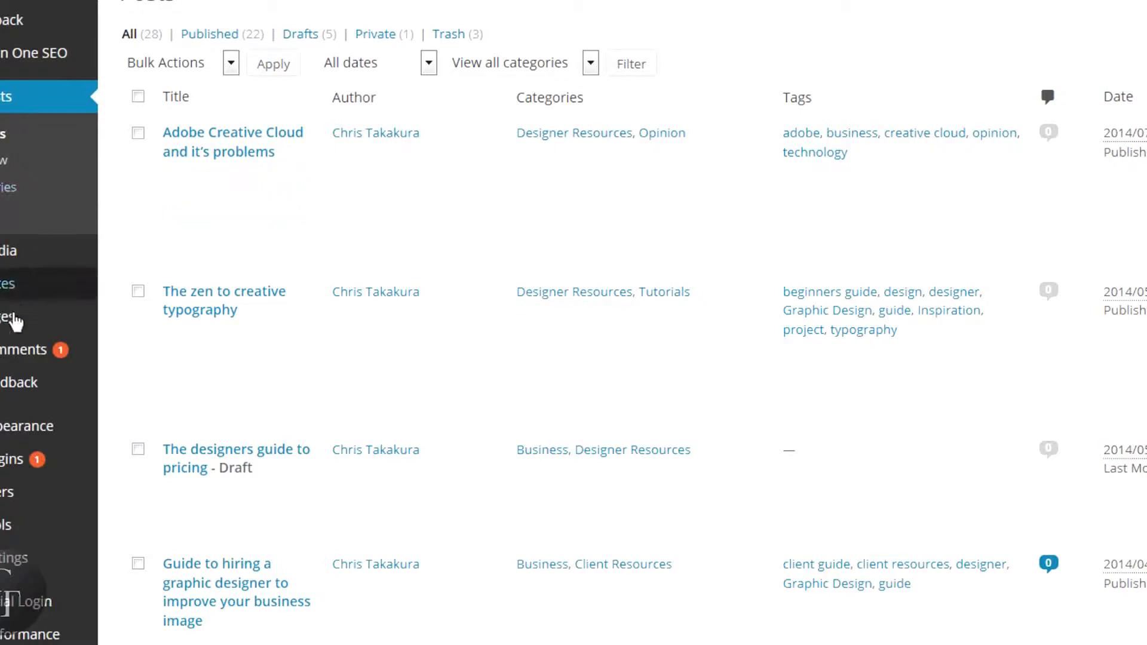
{"action": "mouse_move", "coordinate": [8, 329]}
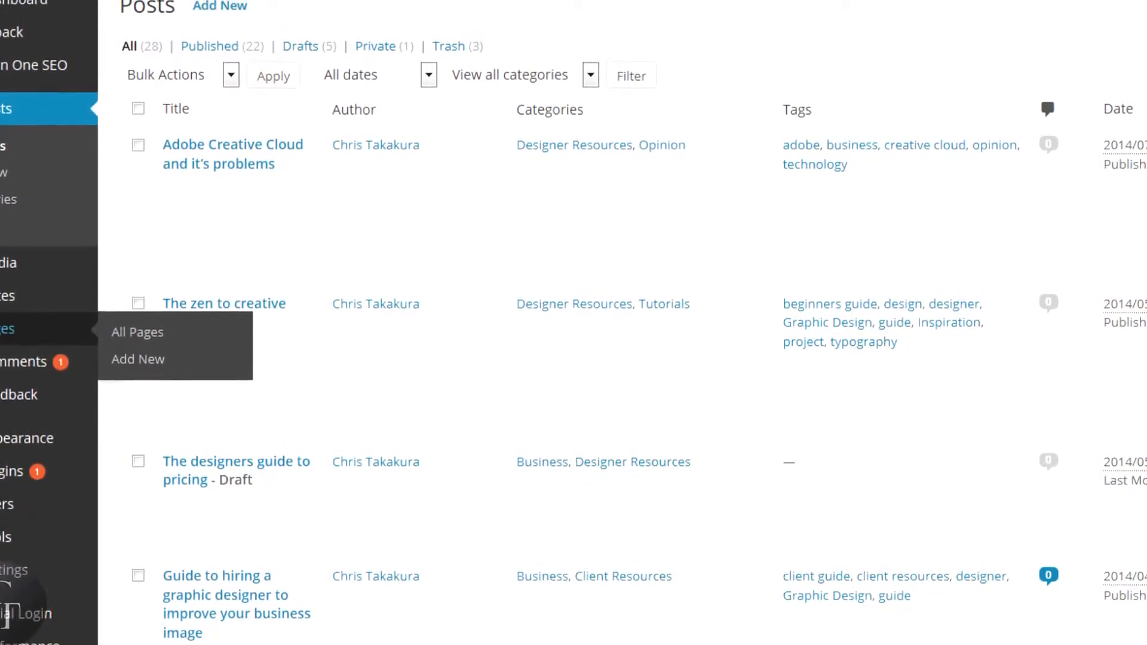
{"action": "left_click", "coordinate": [9, 335]}
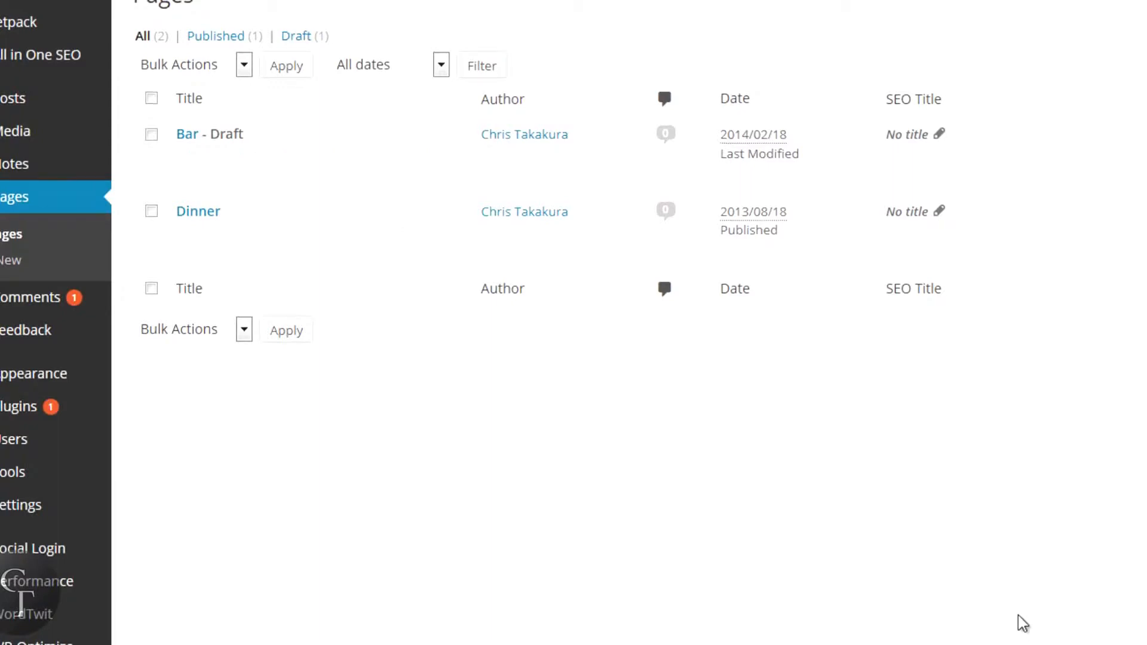
{"action": "mouse_move", "coordinate": [306, 245]}
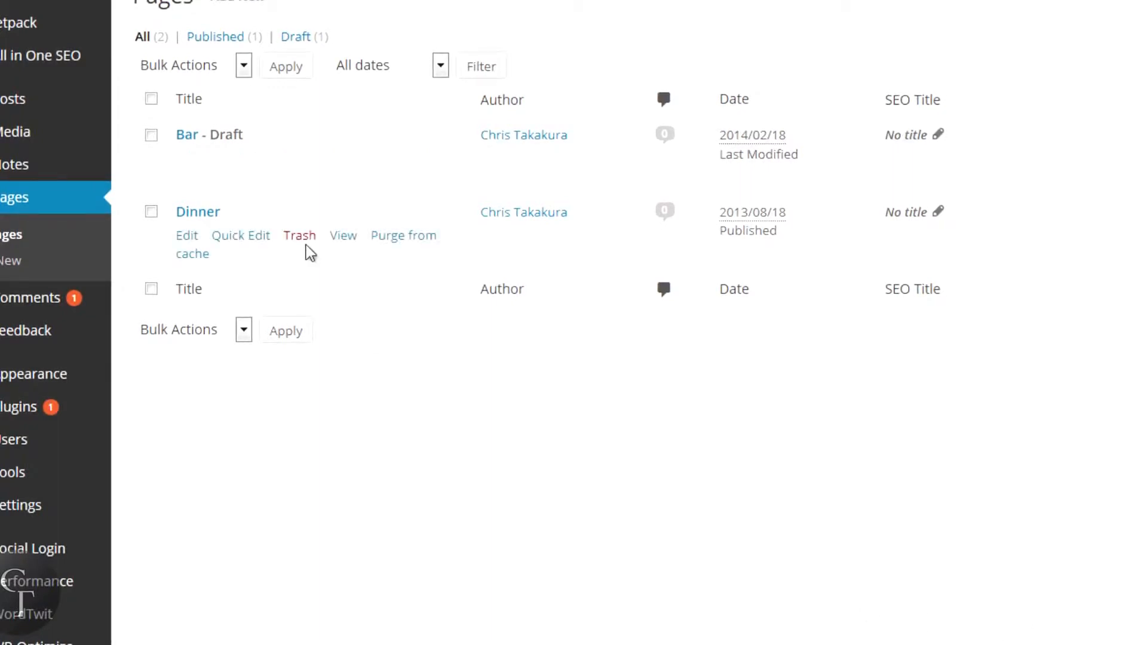
{"action": "left_click", "coordinate": [188, 237]}
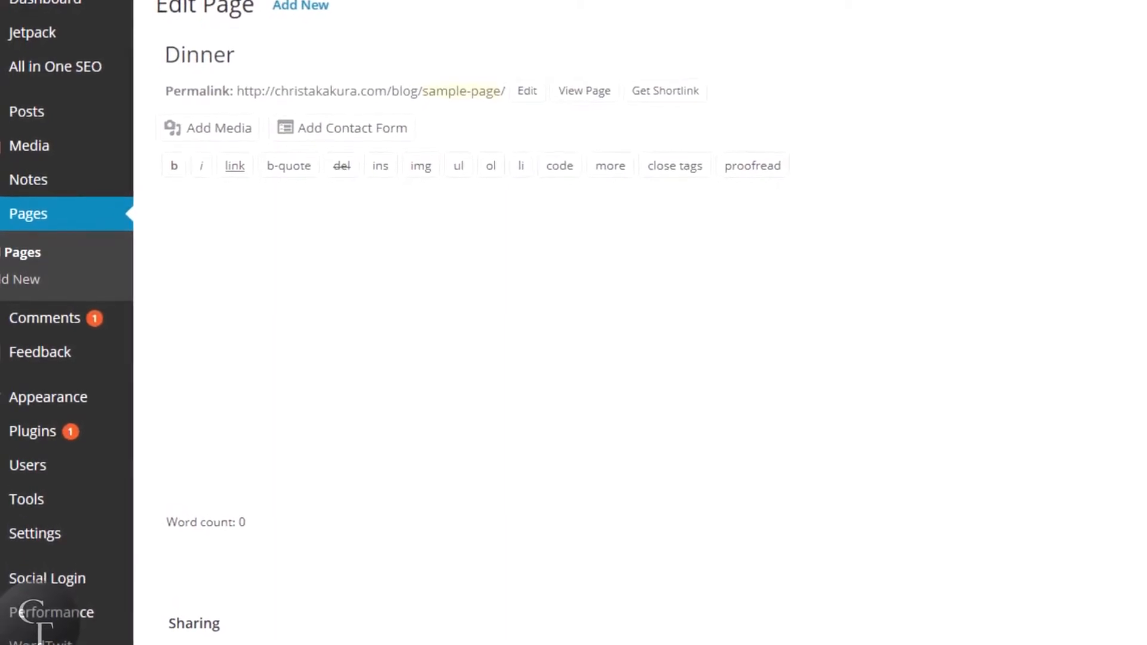
Examine the "Dinner" page's All in One SEO main settings, going through the title, description and keywords fields.
{"action": "scroll", "coordinate": [478, 322], "scroll_direction": "down", "scroll_amount": 2}
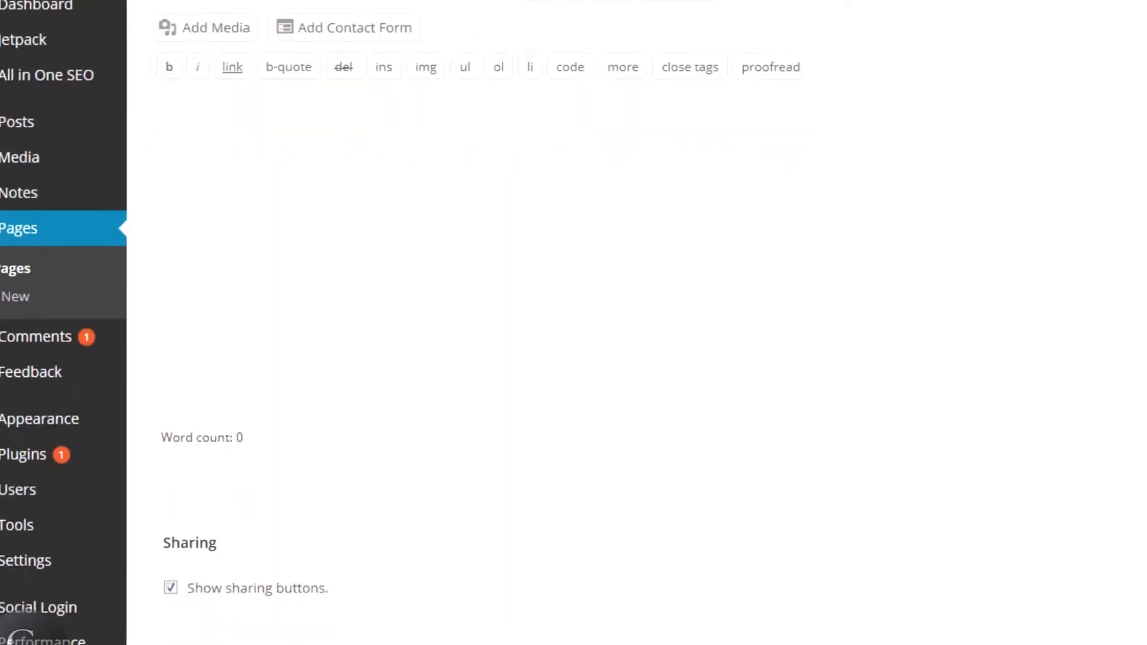
{"action": "scroll", "coordinate": [478, 323], "scroll_direction": "down", "scroll_amount": 8}
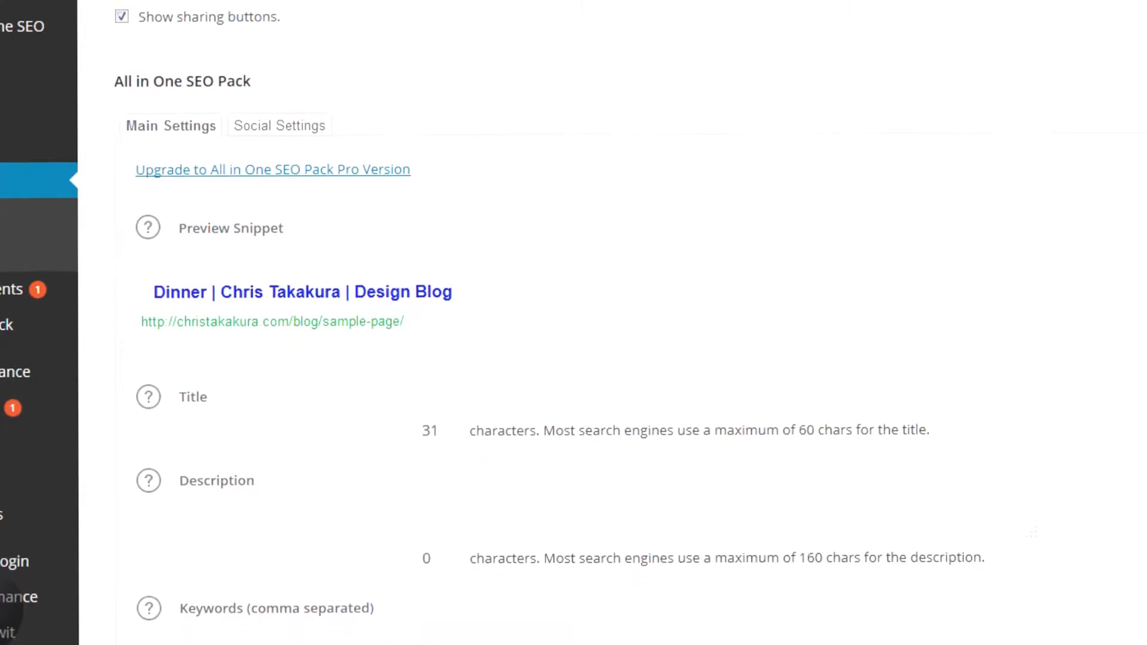
{"action": "scroll", "coordinate": [573, 322], "scroll_direction": "down", "scroll_amount": 2}
{"action": "scroll", "coordinate": [574, 322], "scroll_direction": "up", "scroll_amount": 2}
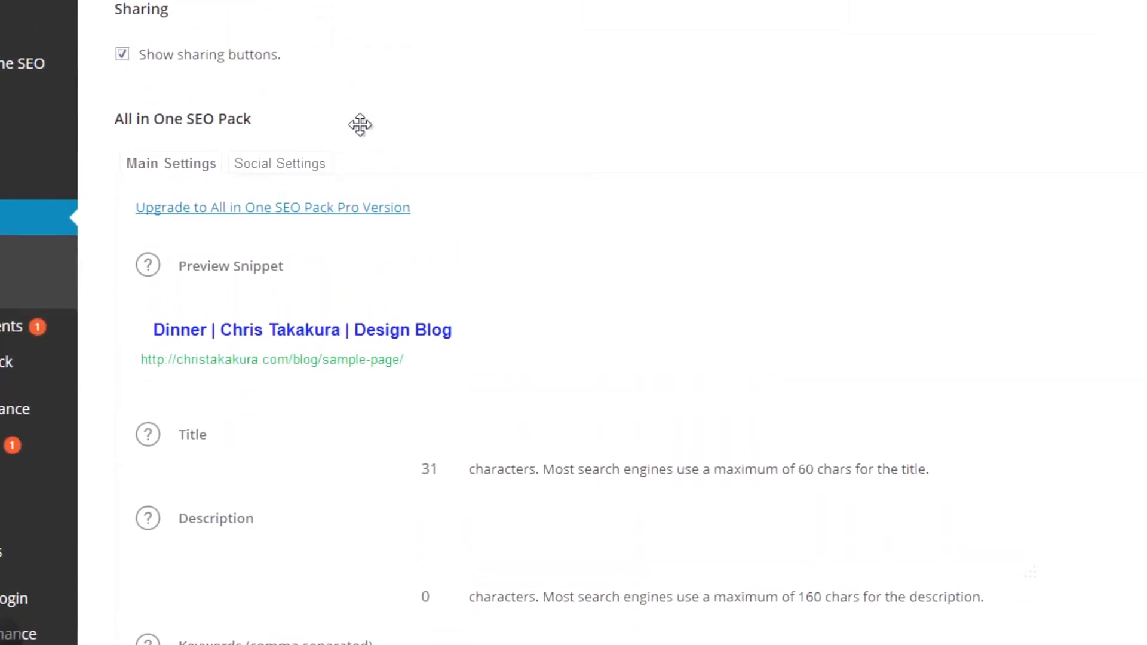
{"action": "scroll", "coordinate": [436, 180], "scroll_direction": "down", "scroll_amount": 3}
{"action": "left_click", "coordinate": [520, 258]}
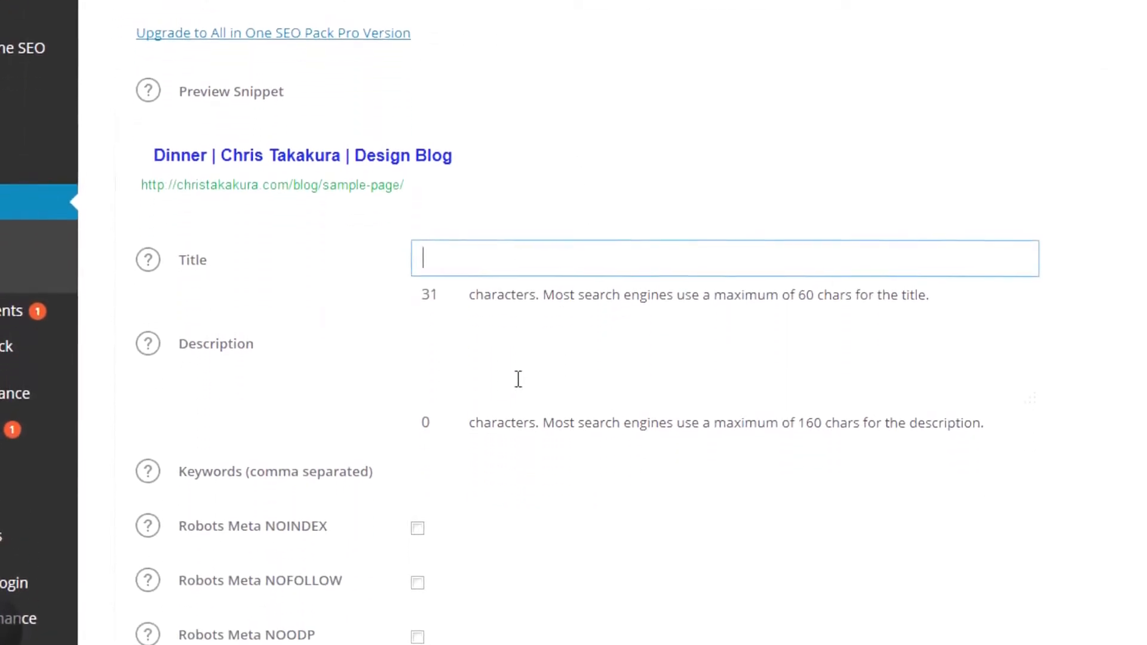
{"action": "left_click", "coordinate": [518, 379]}
{"action": "left_click", "coordinate": [505, 478]}
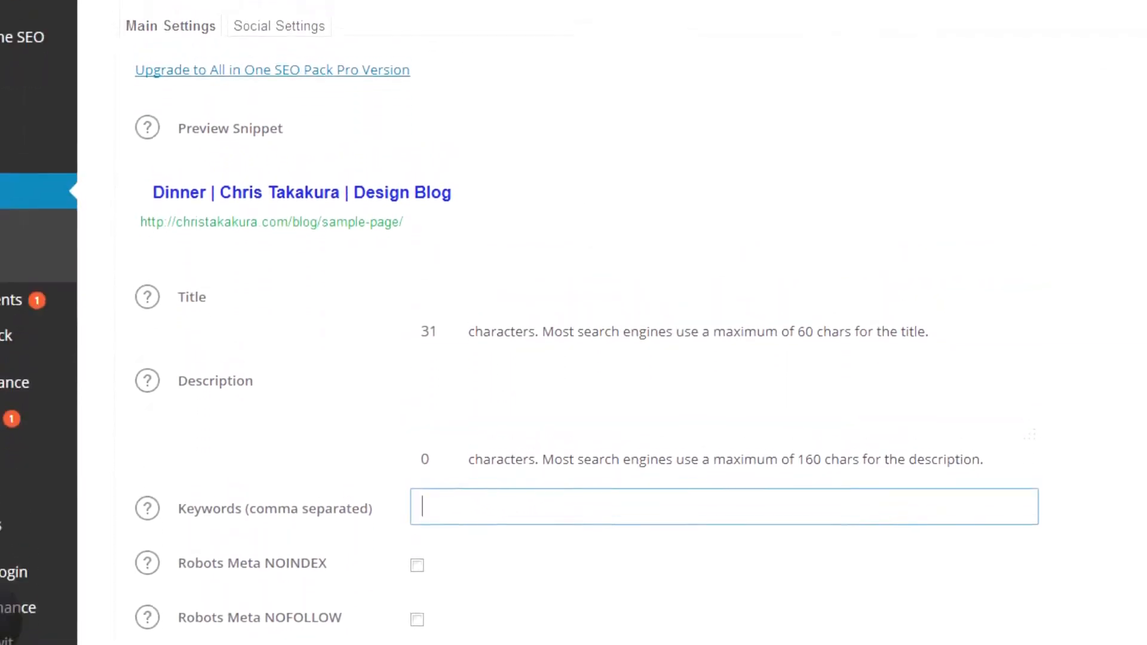
Show the page's SEO social settings and inspect the Open Graph title and description fields, comparing with the main settings.
{"action": "scroll", "coordinate": [574, 322], "scroll_direction": "up", "scroll_amount": 5}
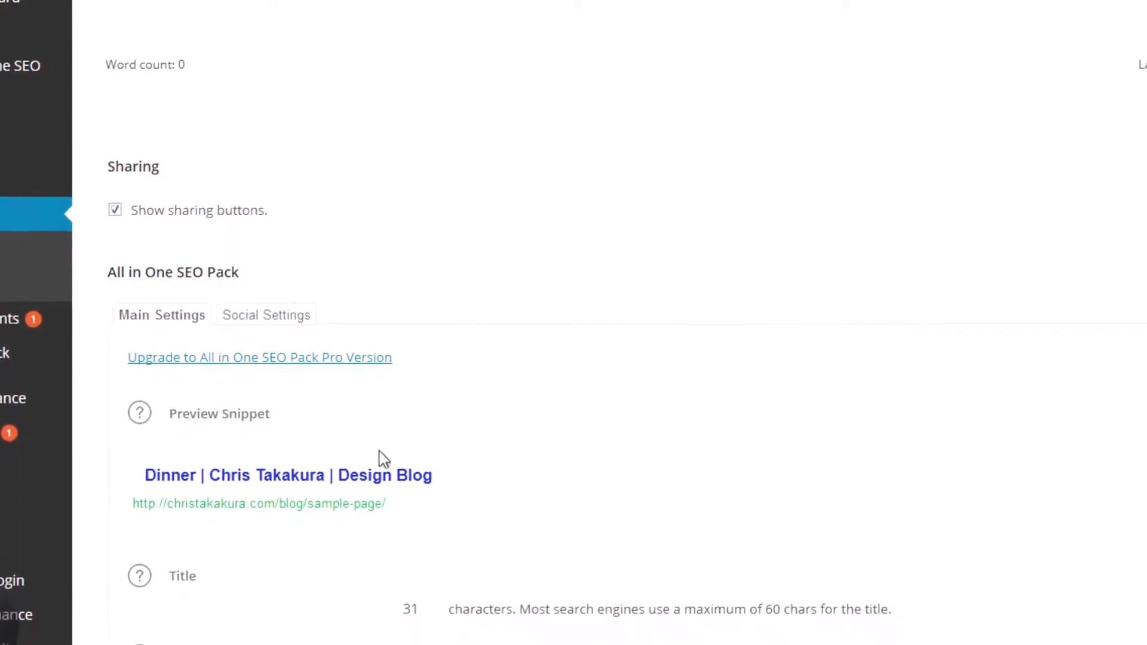
{"action": "left_click", "coordinate": [279, 312]}
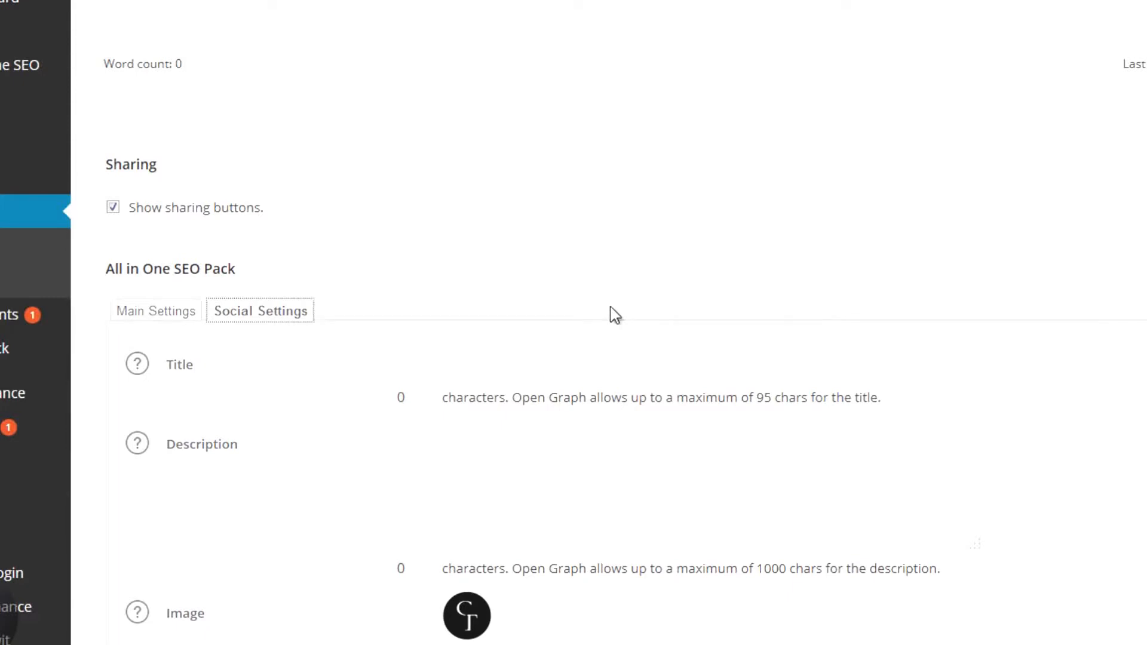
{"action": "left_click", "coordinate": [511, 352]}
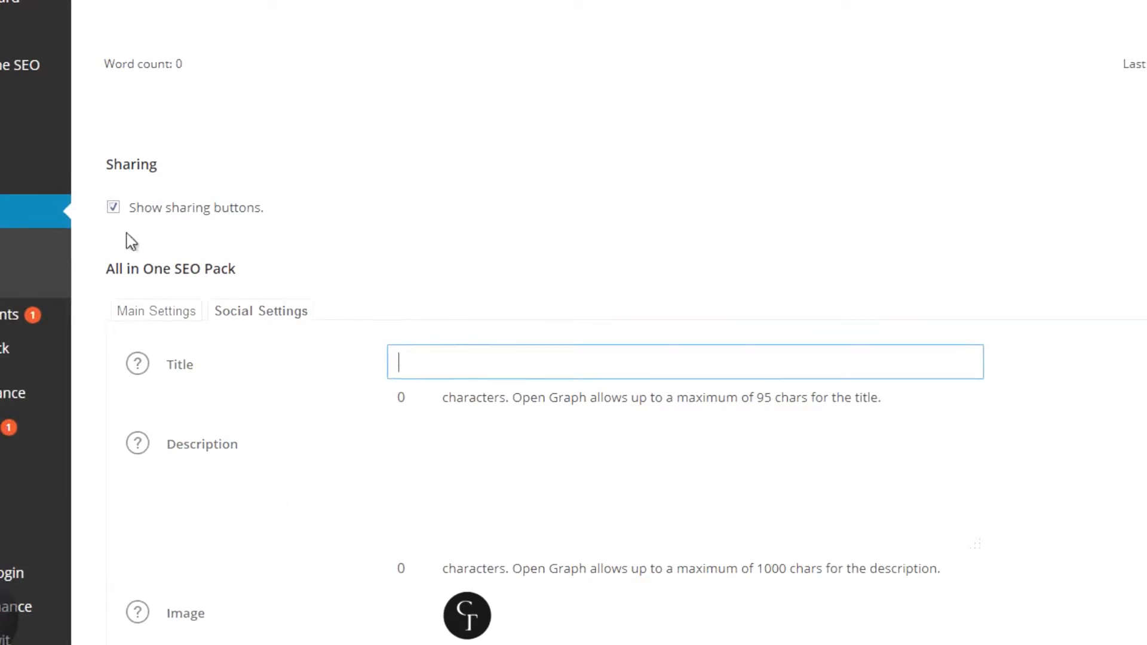
{"action": "left_click", "coordinate": [442, 356]}
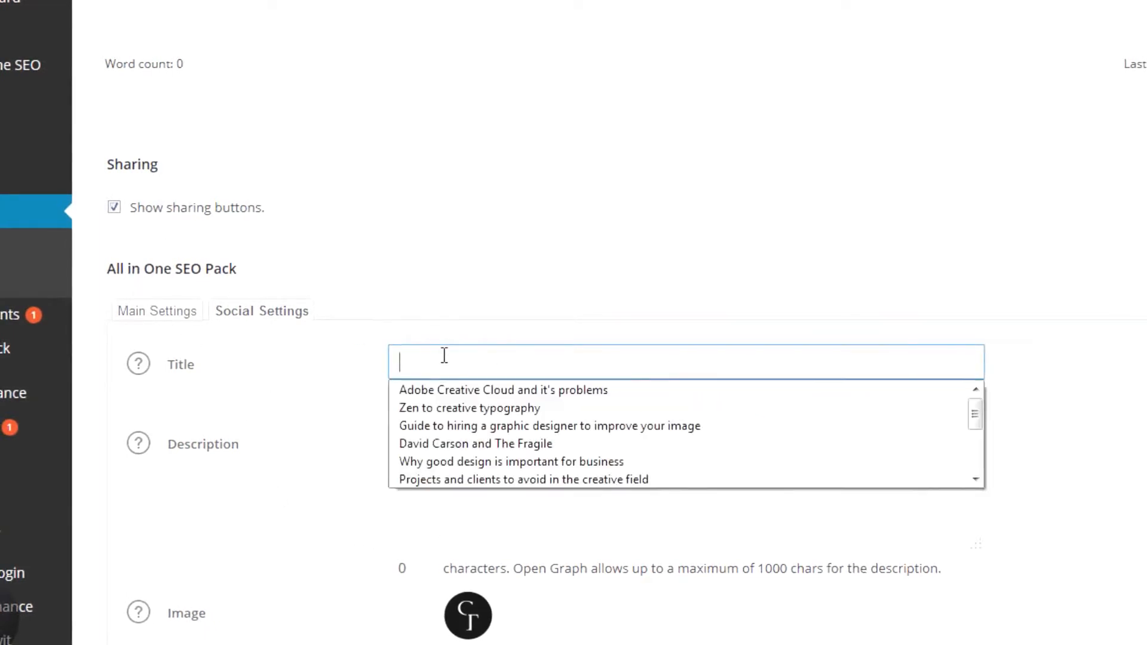
{"action": "left_click", "coordinate": [162, 311]}
{"action": "left_click", "coordinate": [264, 328]}
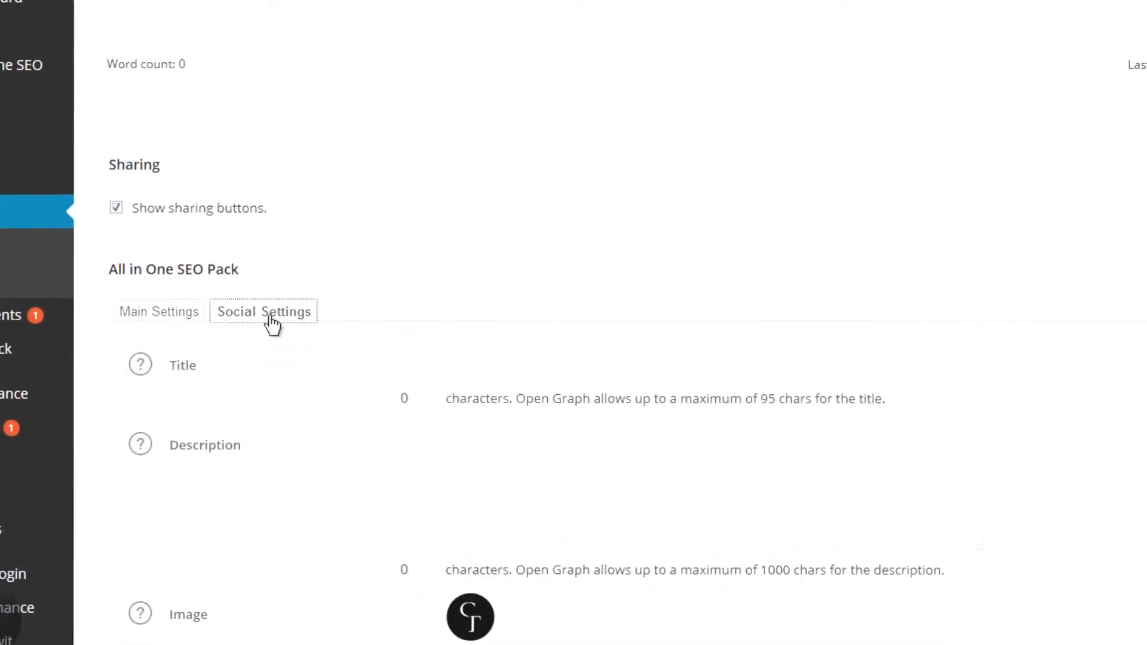
{"action": "left_click", "coordinate": [459, 350]}
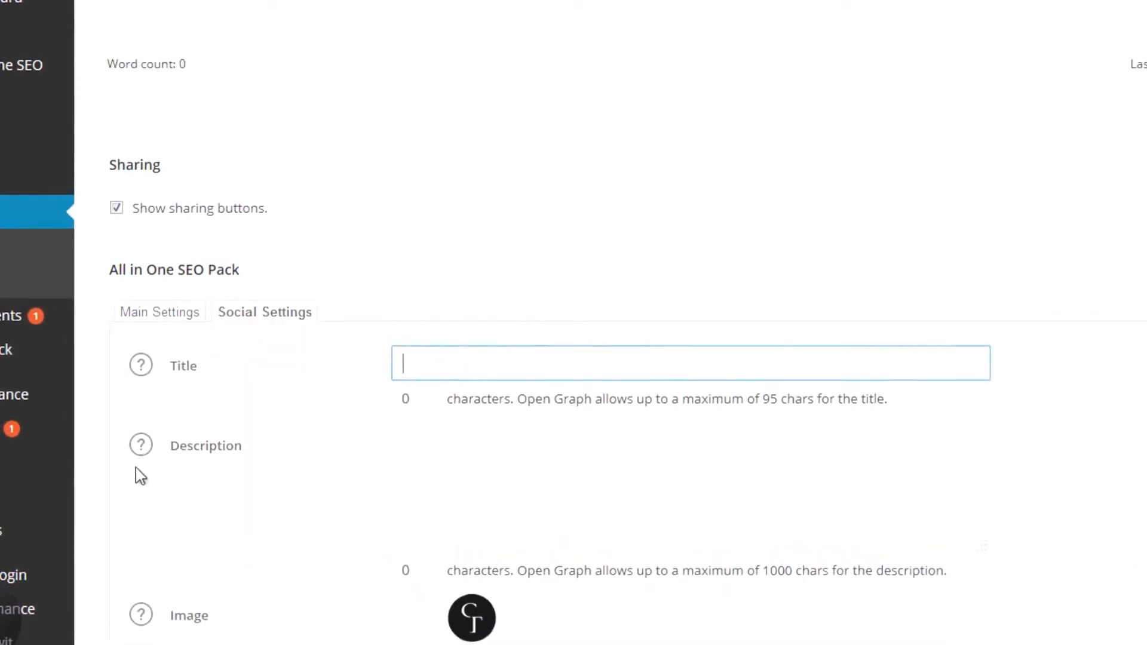
{"action": "left_click", "coordinate": [561, 469]}
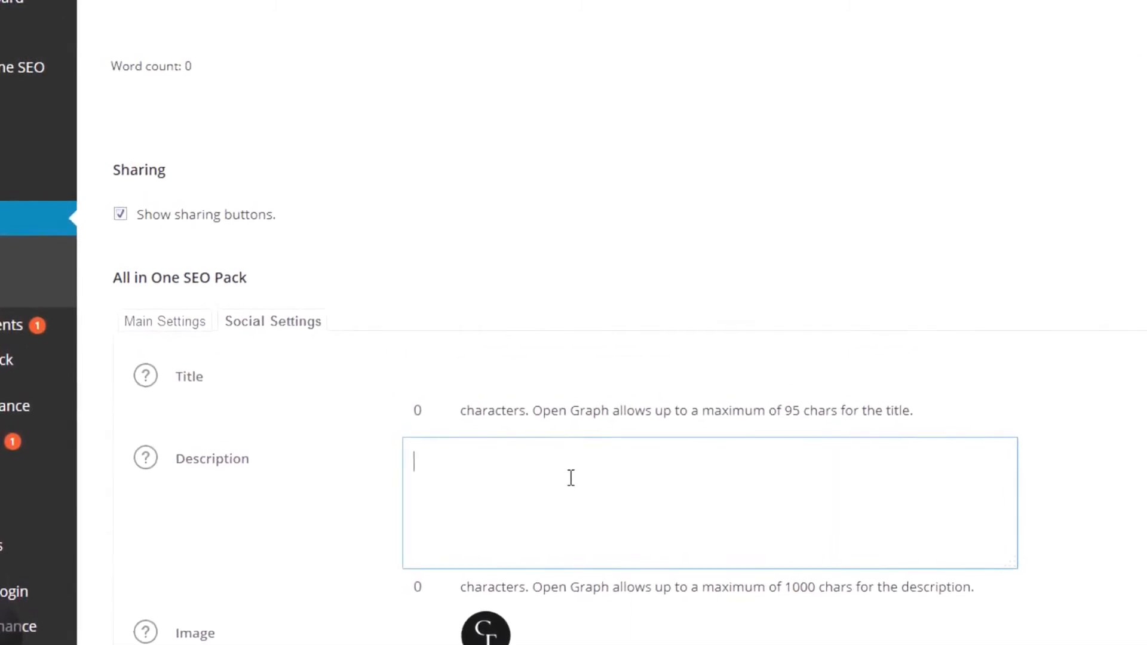
Select the existing logo as the page's social sharing image.
{"action": "scroll", "coordinate": [755, 633], "scroll_direction": "down", "scroll_amount": 4}
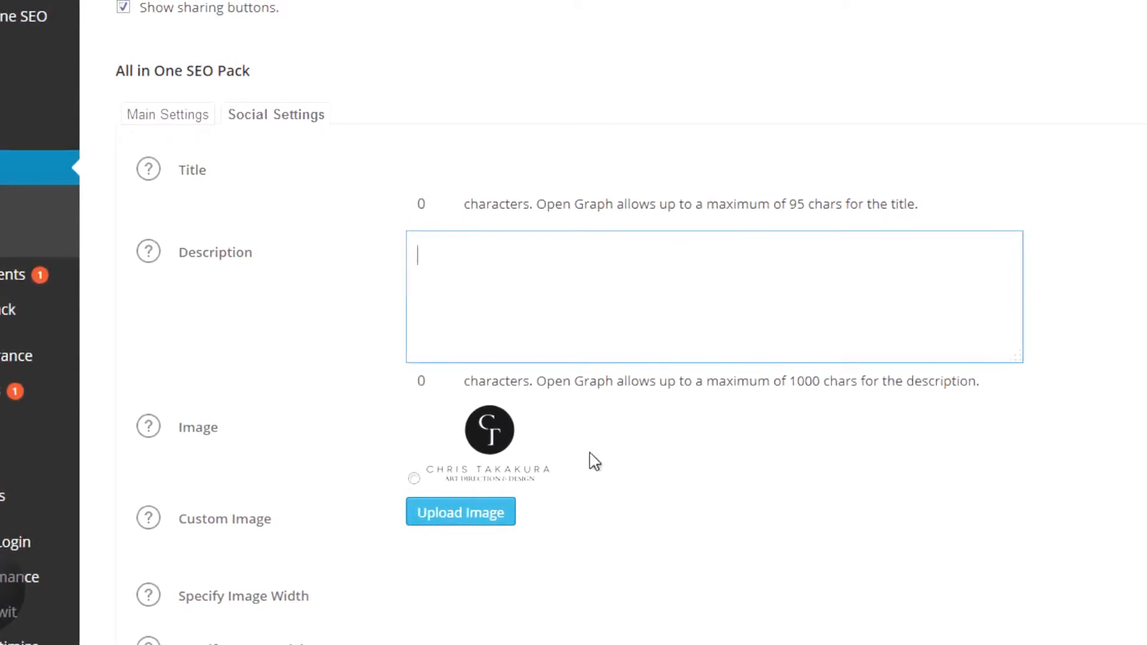
{"action": "left_click", "coordinate": [481, 454]}
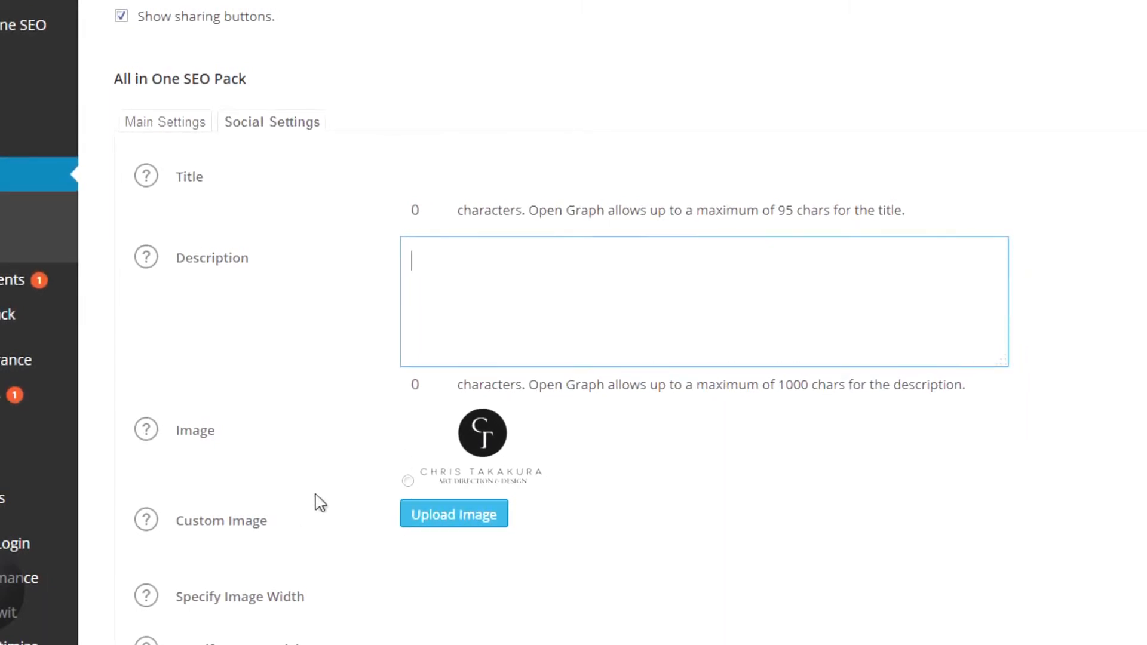
{"action": "left_click", "coordinate": [408, 481]}
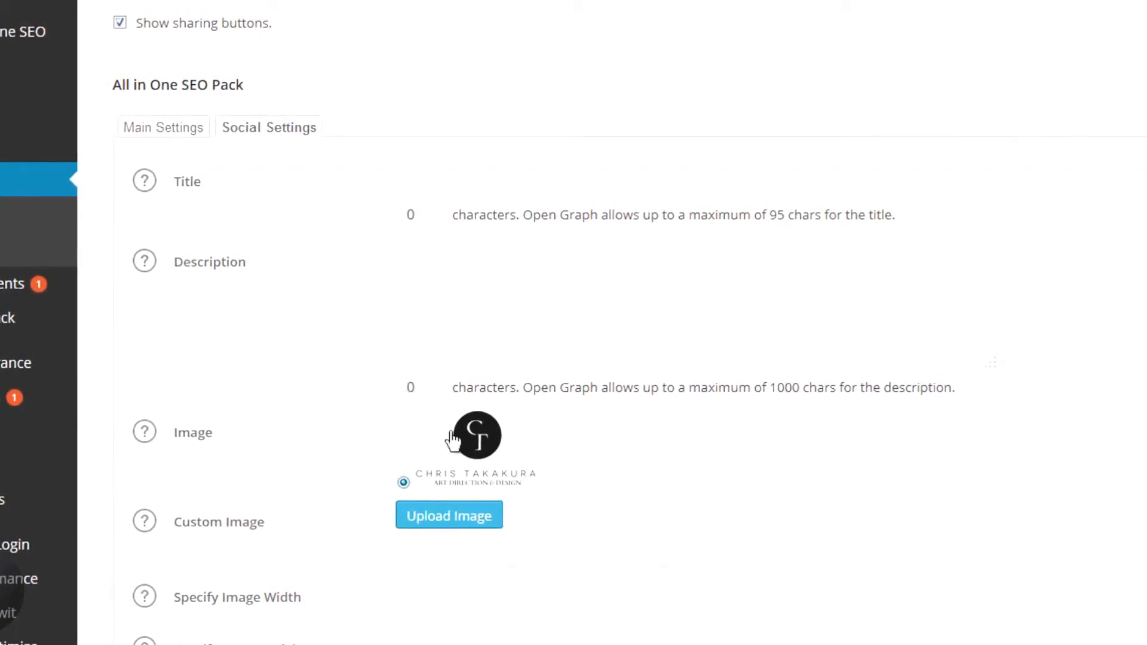
{"action": "left_click", "coordinate": [479, 552]}
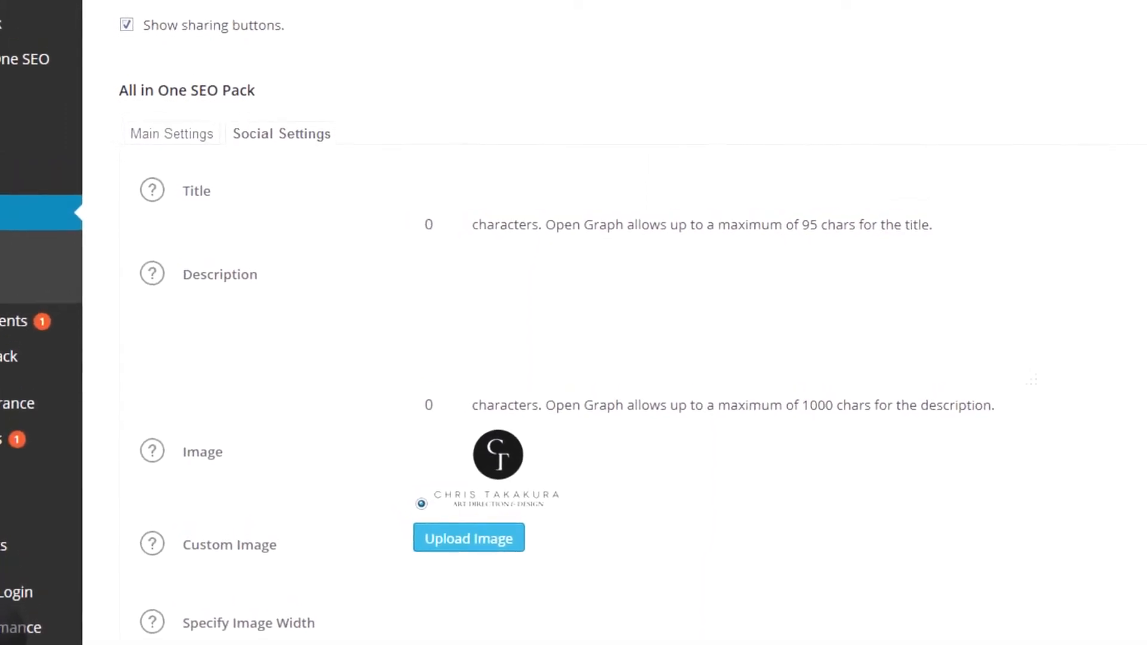
Set the page's social title to "Gallery".
{"action": "scroll", "coordinate": [597, 322], "scroll_direction": "up", "scroll_amount": 10}
{"action": "scroll", "coordinate": [597, 322], "scroll_direction": "down", "scroll_amount": 2}
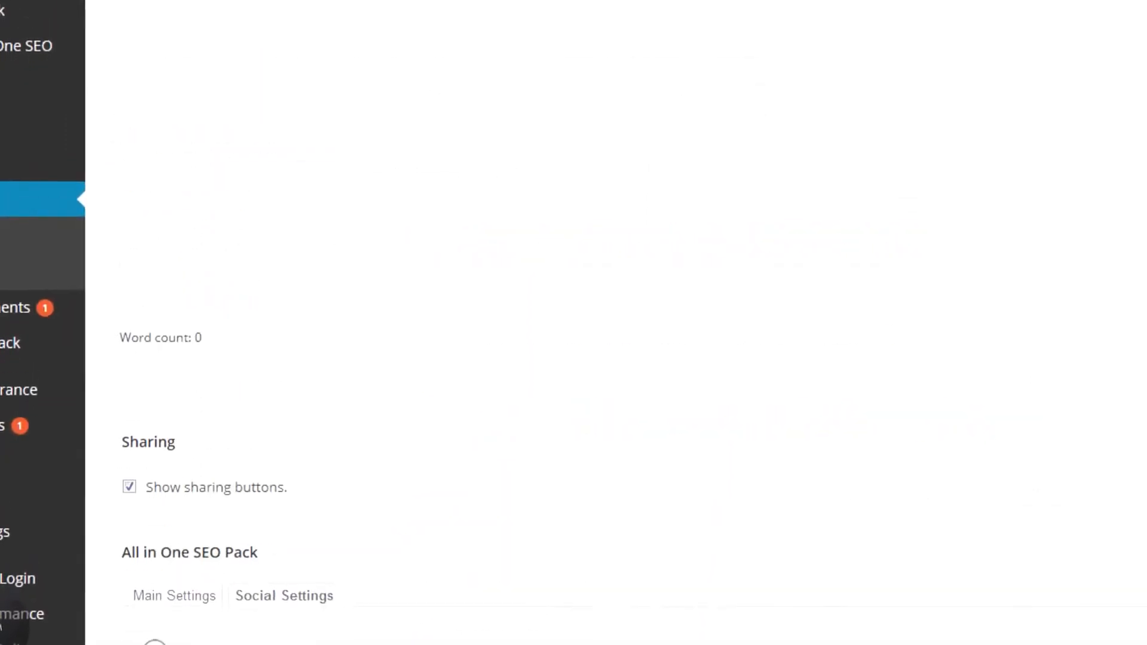
{"action": "scroll", "coordinate": [598, 322], "scroll_direction": "up", "scroll_amount": 2}
{"action": "scroll", "coordinate": [598, 322], "scroll_direction": "up", "scroll_amount": 1}
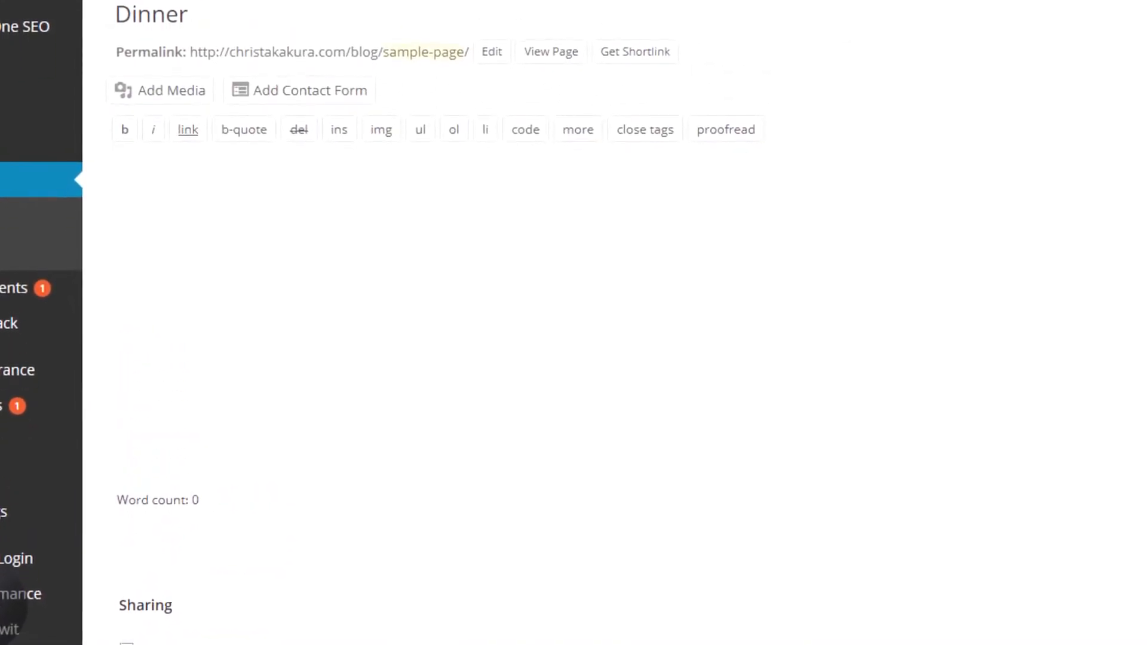
{"action": "scroll", "coordinate": [597, 323], "scroll_direction": "down", "scroll_amount": 5}
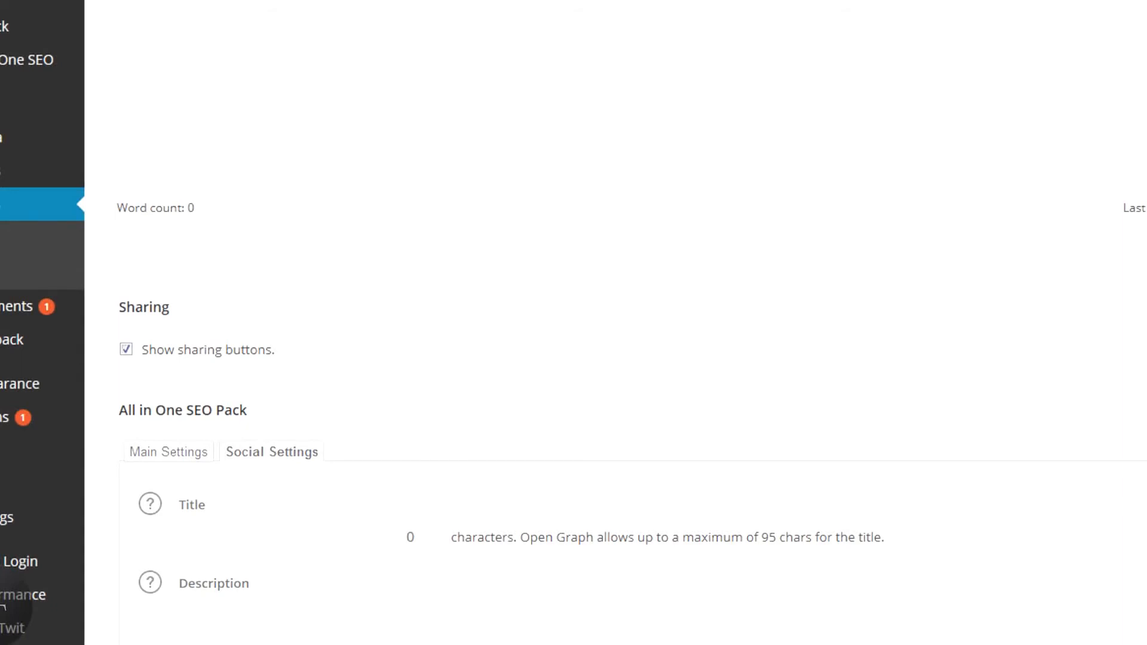
{"action": "left_click", "coordinate": [528, 497]}
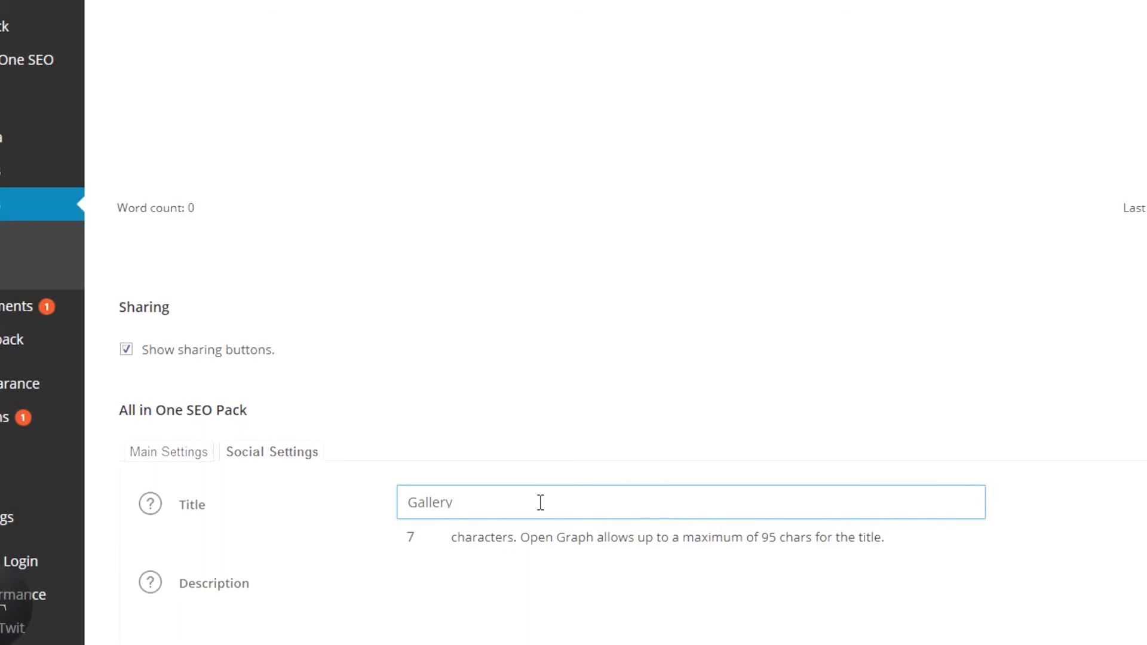
{"action": "key", "text": "ctrl+a"}
{"action": "key", "text": "BackSpace"}
{"action": "type", "text": "Gallery"}
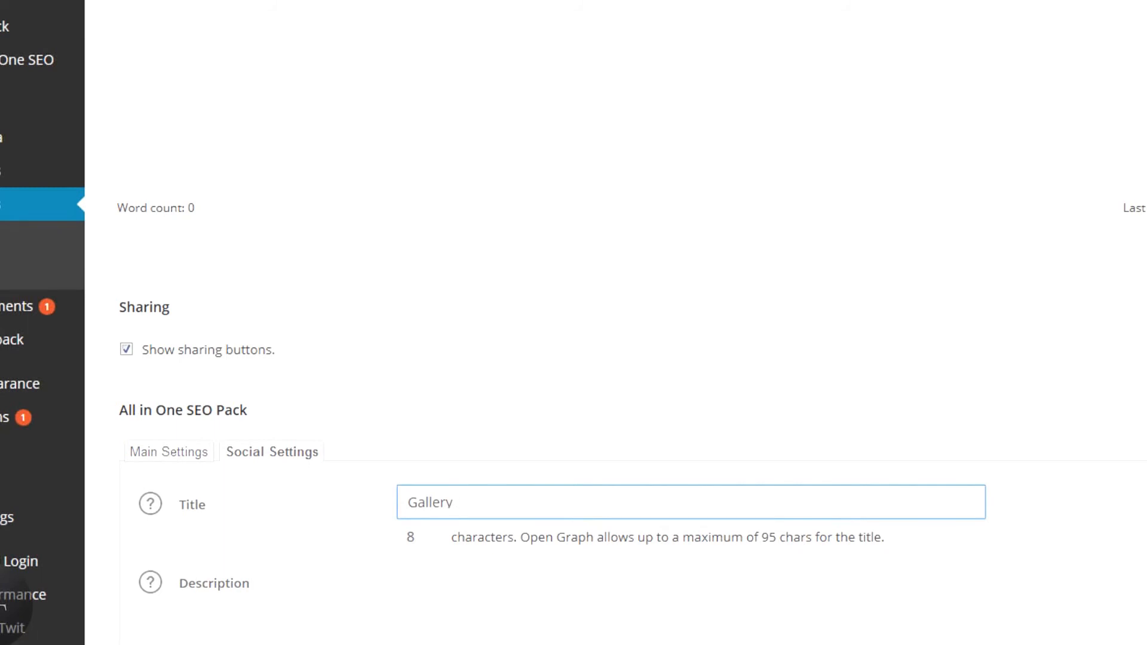
Clear the page's social title and place the cursor in the social description.
{"action": "key", "text": "ctrl+a"}
{"action": "key", "text": "BackSpace"}
{"action": "left_click", "coordinate": [547, 597]}
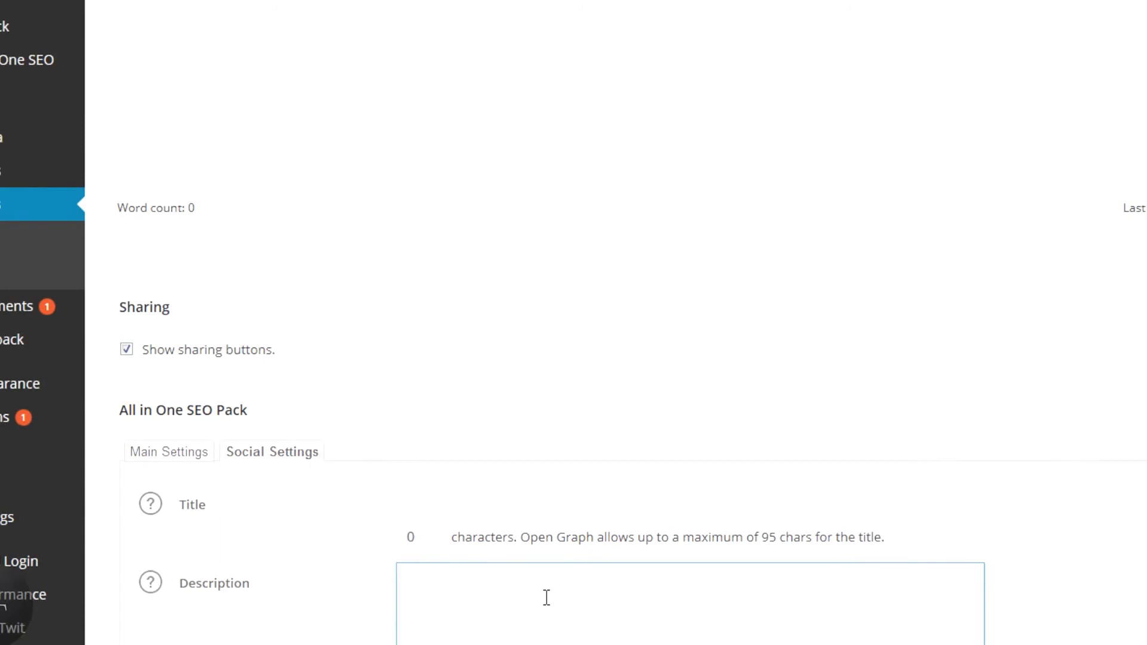
{"action": "left_click", "coordinate": [547, 597]}
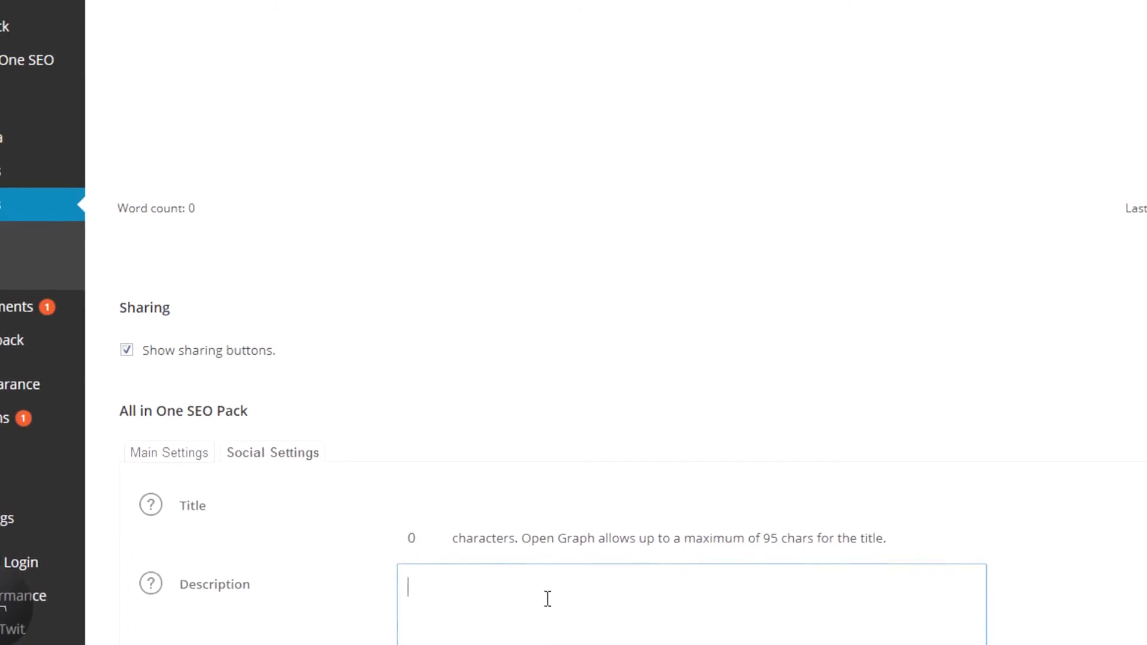
Return to the page's main SEO settings, and leave the page for the list of posts.
{"action": "left_click", "coordinate": [173, 461]}
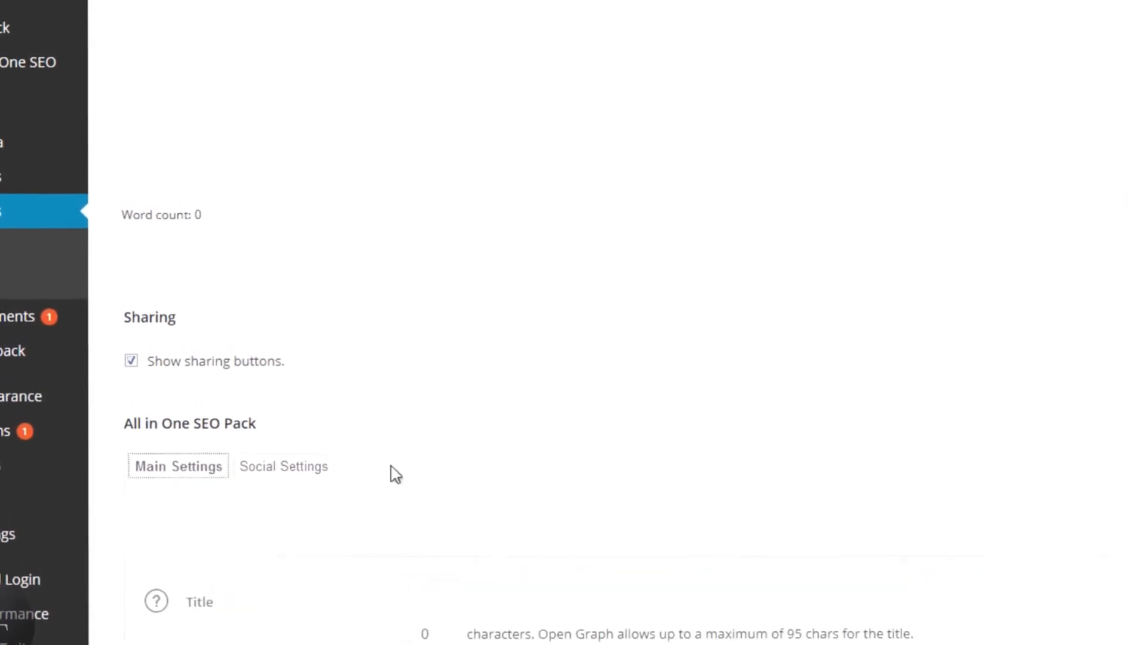
{"action": "scroll", "coordinate": [663, 491], "scroll_direction": "down", "scroll_amount": 3}
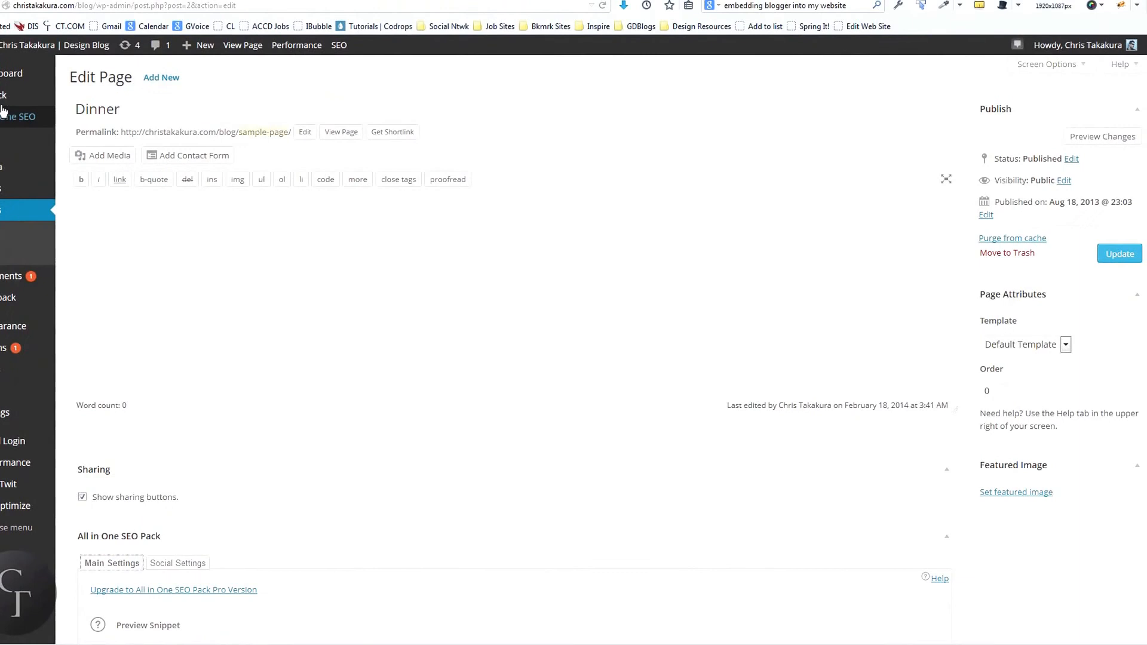
{"action": "mouse_move", "coordinate": [9, 117]}
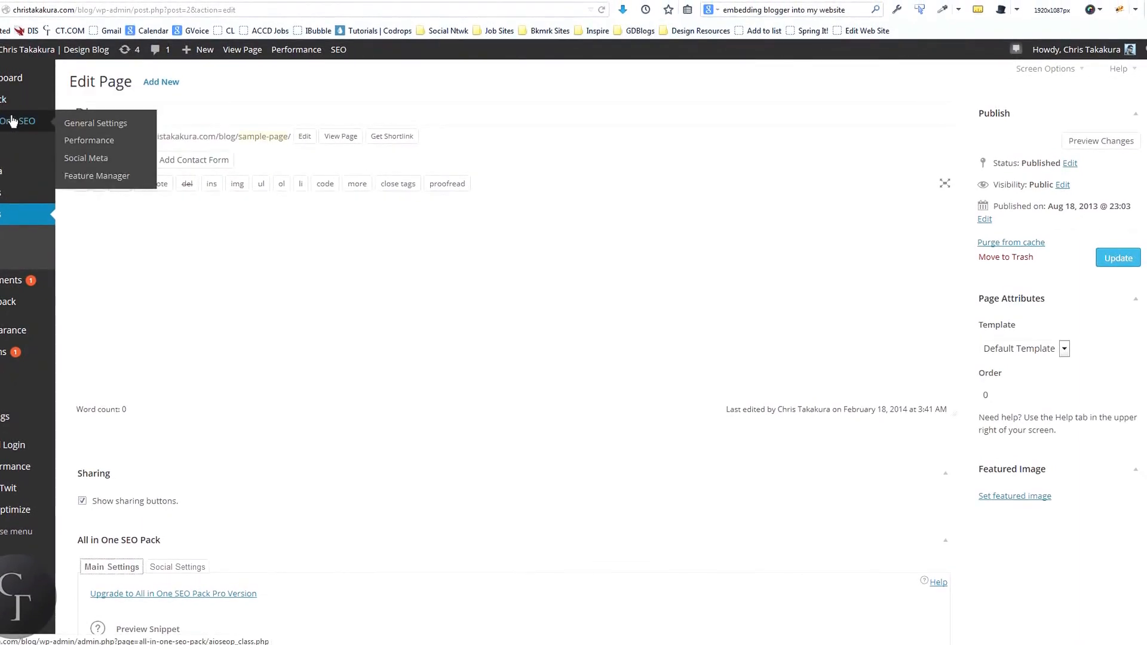
{"action": "left_click", "coordinate": [2, 149]}
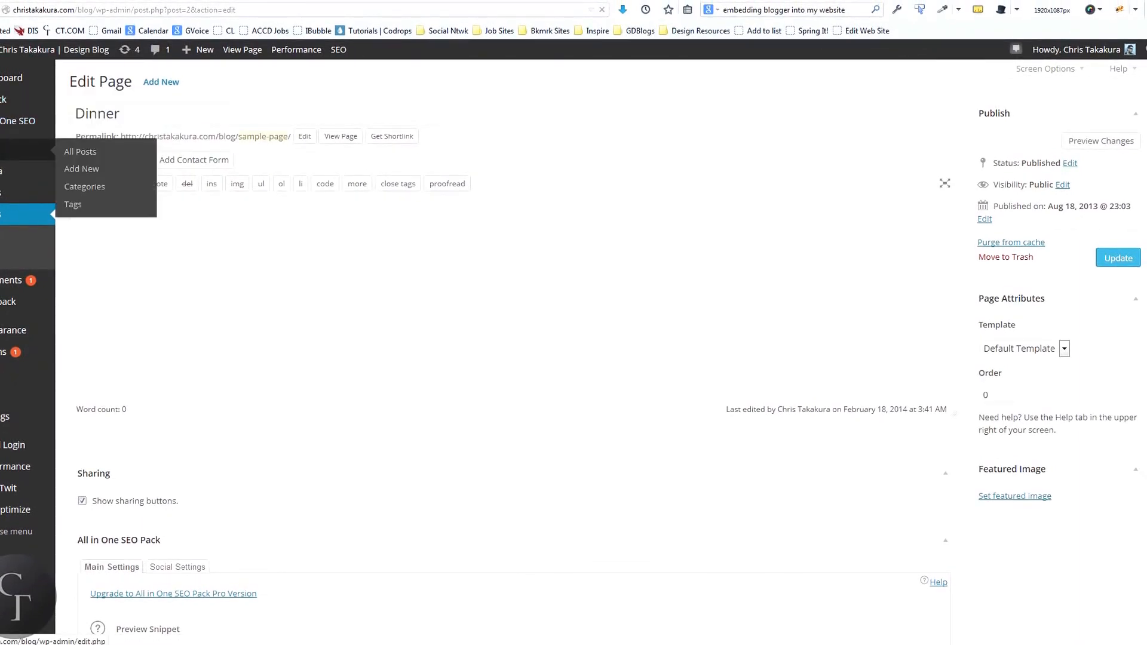